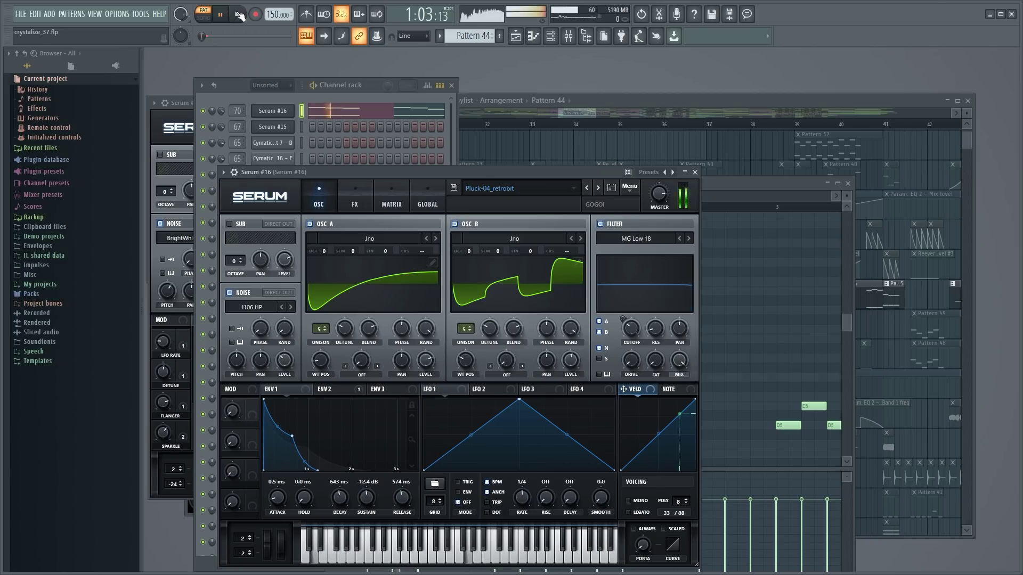
# Move the song position to bar 33 in the Playlist and examine the Odyssey Synth One Shot 7 channel's settings and Pattern 40 notes
pyautogui.press('F5')
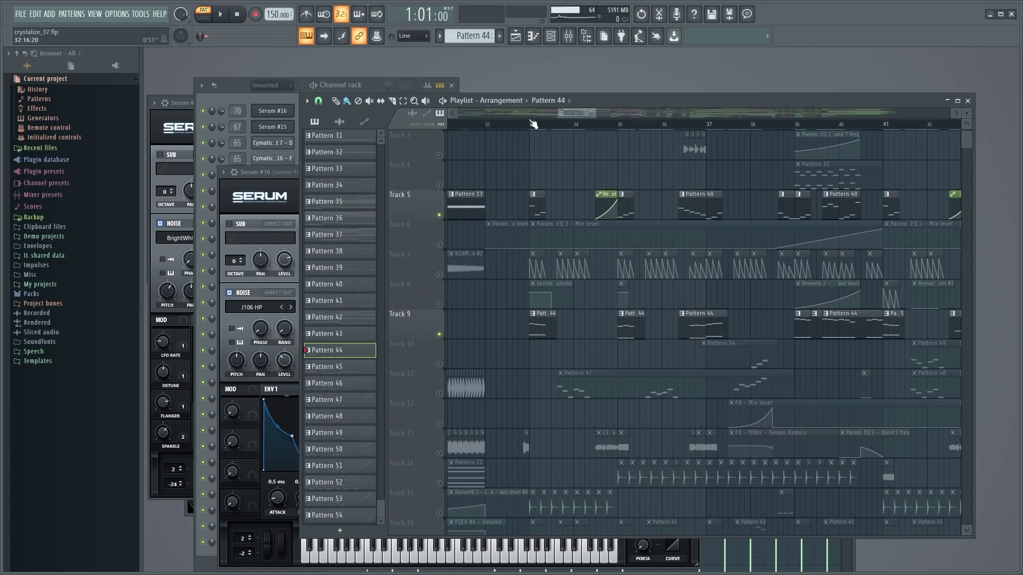
pyautogui.click(533, 125)
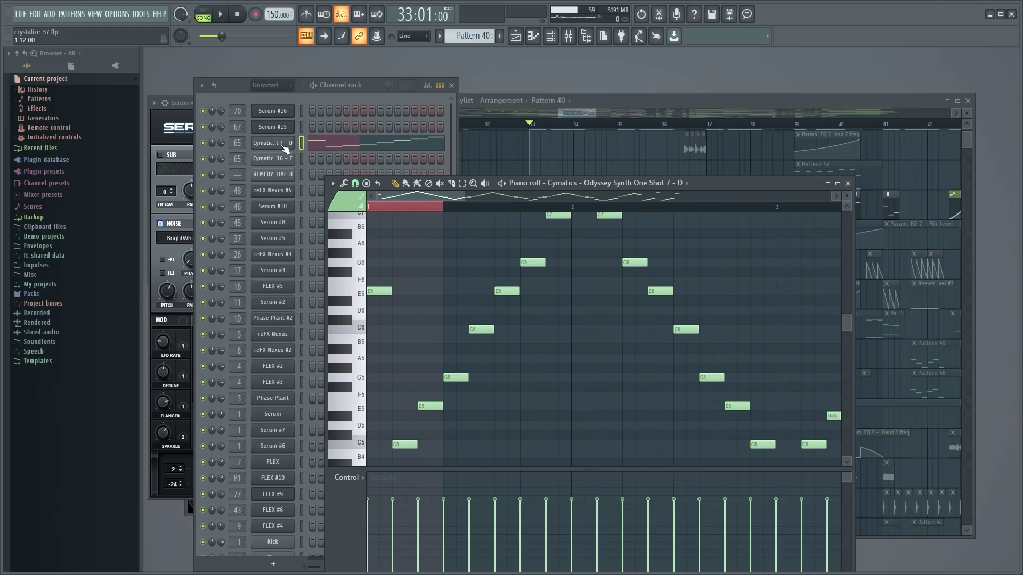
pyautogui.click(279, 144)
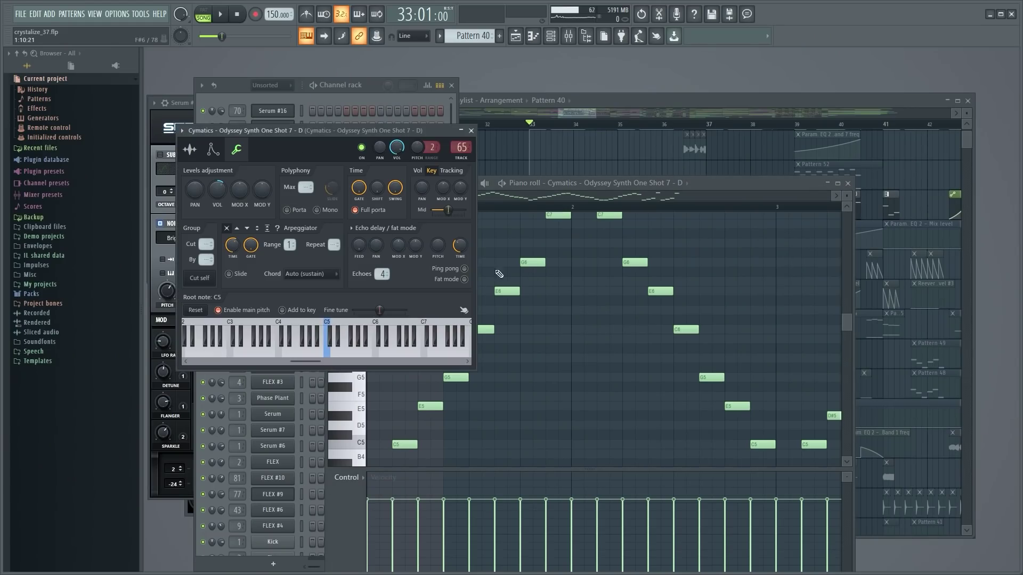
pyautogui.click(710, 187)
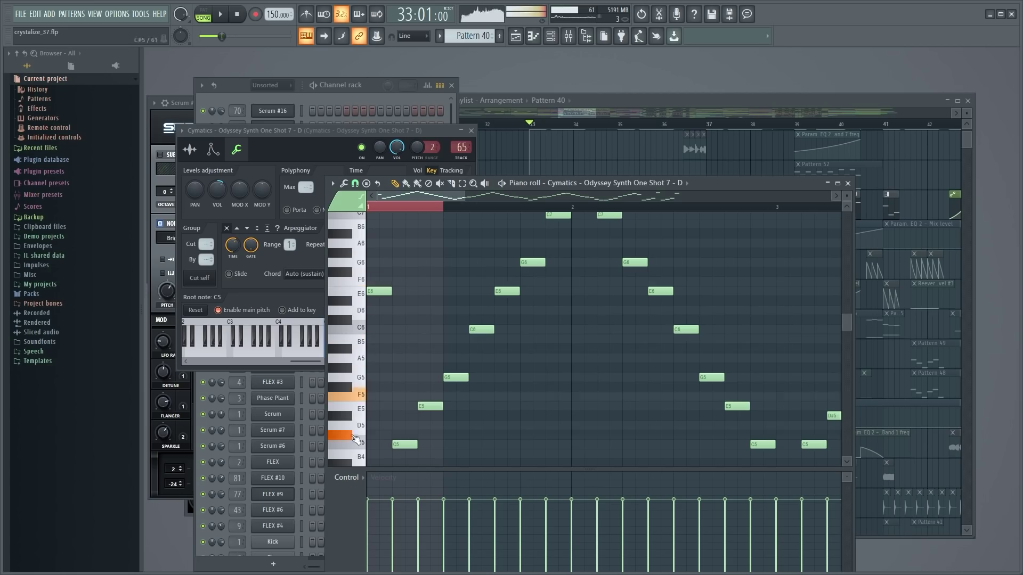
# Add Track 7 with the filter cutoff automation to the soloed tracks 5 and 9 in the Playlist
pyautogui.press('F5')
pyautogui.scroll(4, 492, 352)
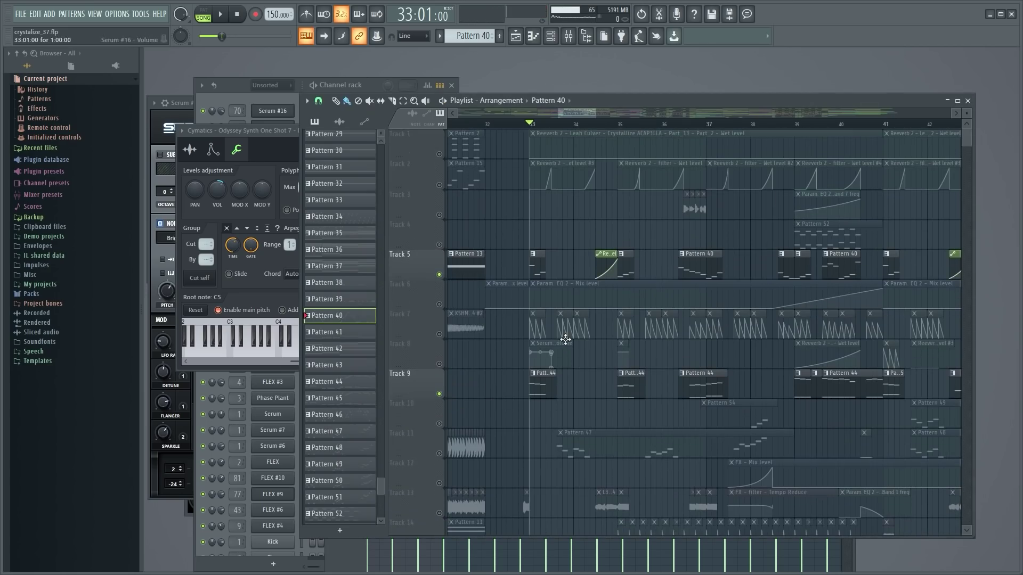
pyautogui.click(440, 335)
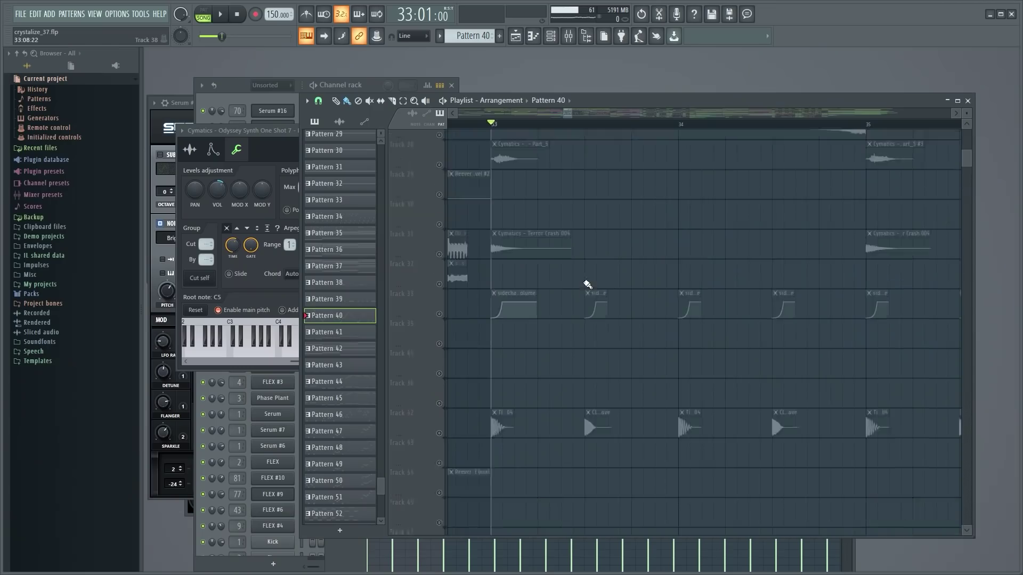
# Unsolo the Playlist tracks to bring back the full arrangement around bar 33 and review its upper tracks
pyautogui.scroll(5, 591, 295)
pyautogui.scroll(3, 566, 319)
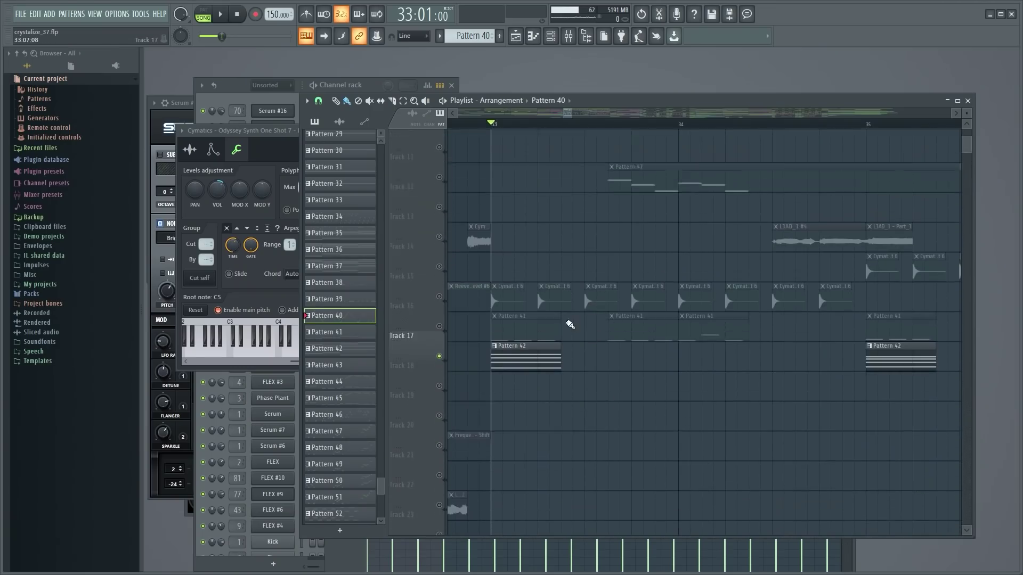
pyautogui.rightClick(440, 276)
pyautogui.scroll(2, 613, 311)
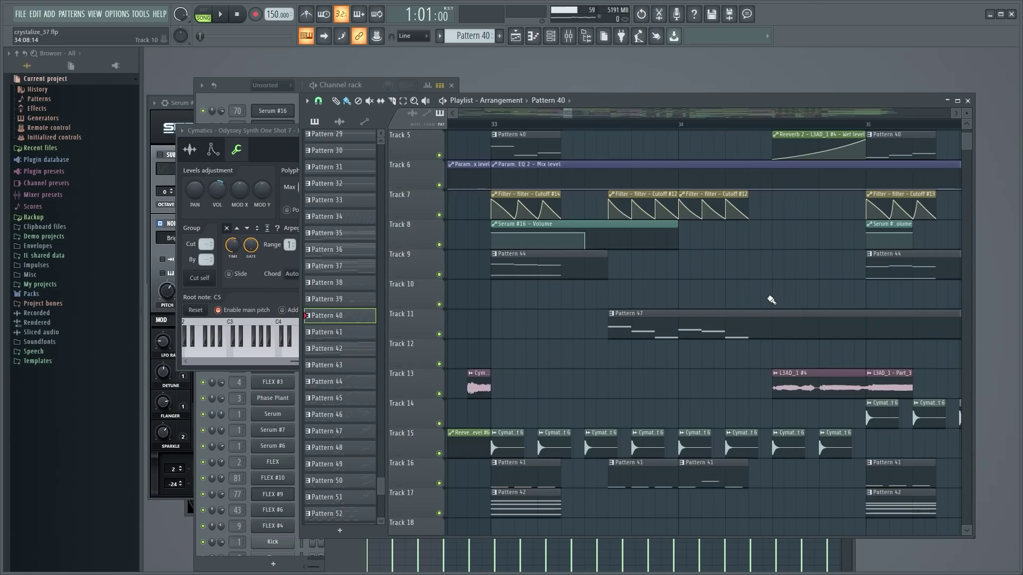
pyautogui.scroll(4, 771, 300)
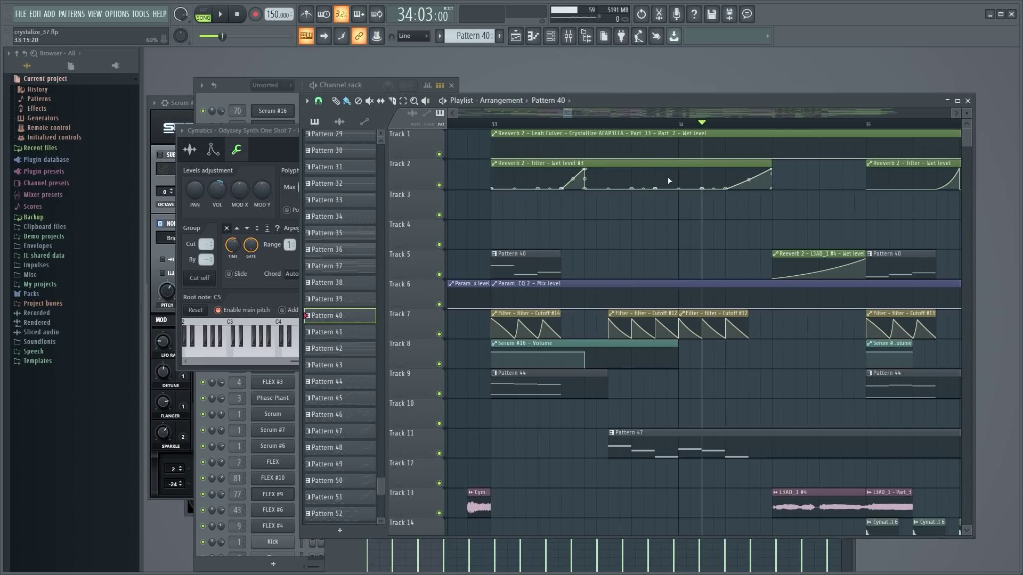
# Solo Track 13 with the LEAD_1 vocal clips and audition it from 34:08:00
pyautogui.scroll(-16, 767, 298)
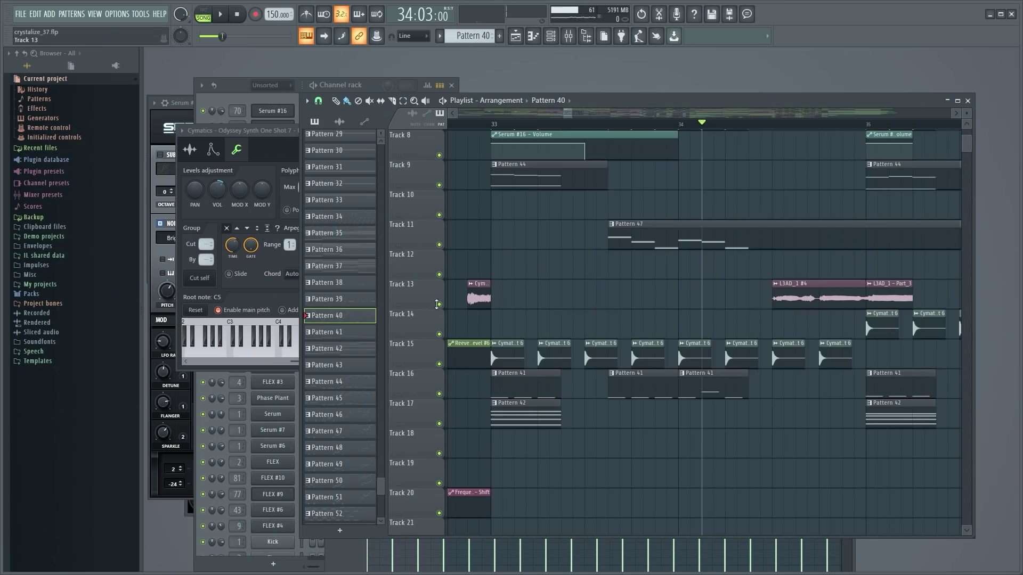
pyautogui.keyDown('ctrl'); pyautogui.click(438, 304); pyautogui.keyUp('ctrl')
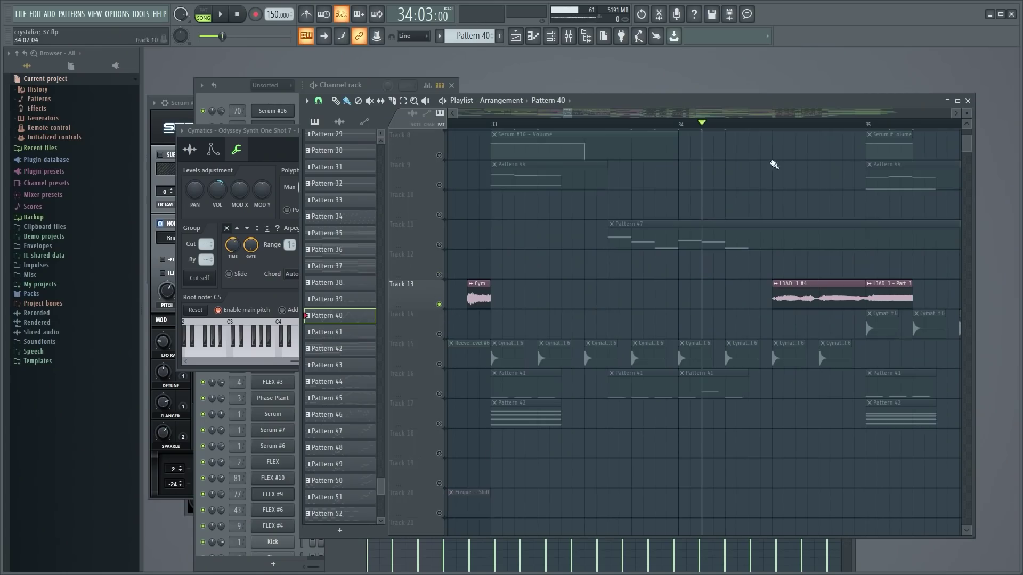
pyautogui.click(768, 126)
pyautogui.press('space')
pyautogui.press('space')
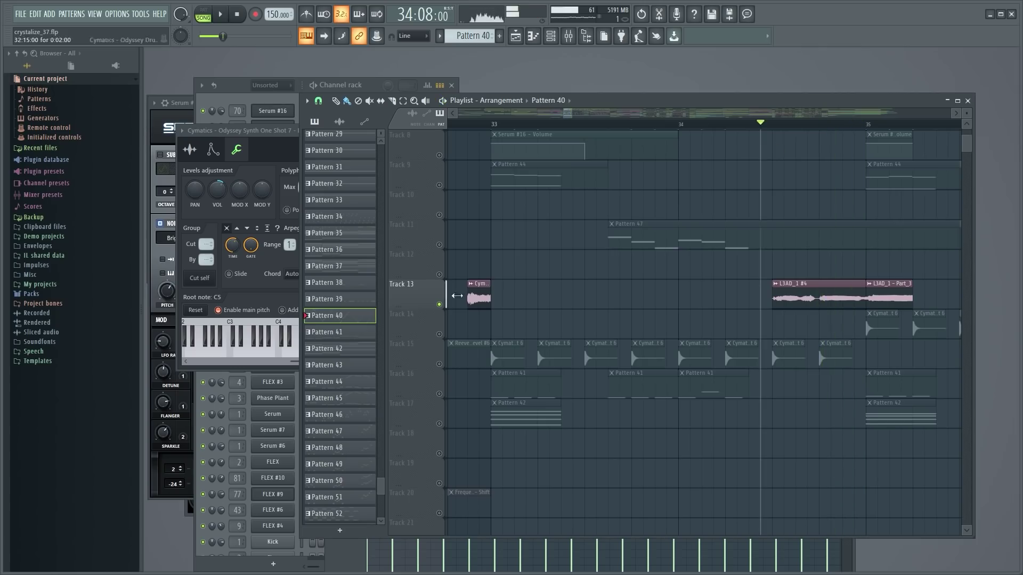
# Unsolo Track 13 and audition the full arrangement around bars 33 and 34
pyautogui.keyDown('ctrl'); pyautogui.click(439, 304); pyautogui.keyUp('ctrl')
pyautogui.press('space')
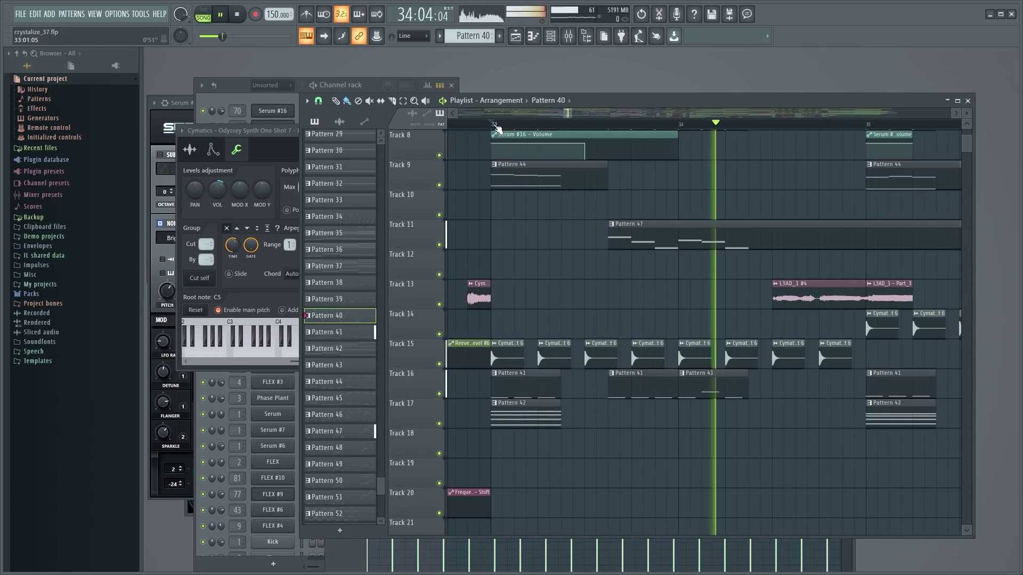
pyautogui.press('space')
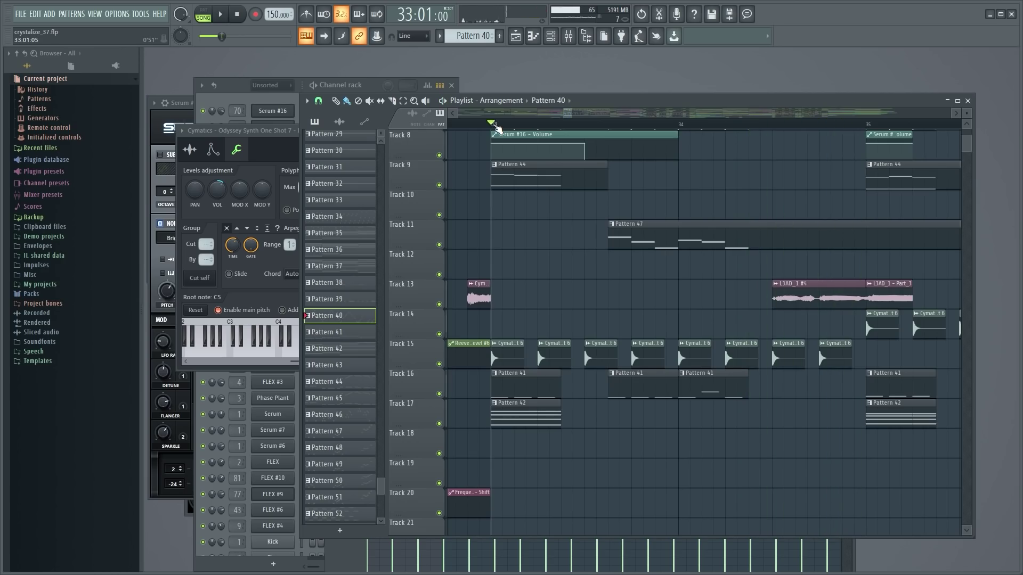
# Audition Track 17's Pattern 42 and Track 9's Pattern 44 in solo from around 34:15:00
pyautogui.moveTo(576, 118); pyautogui.dragTo(580, 116)
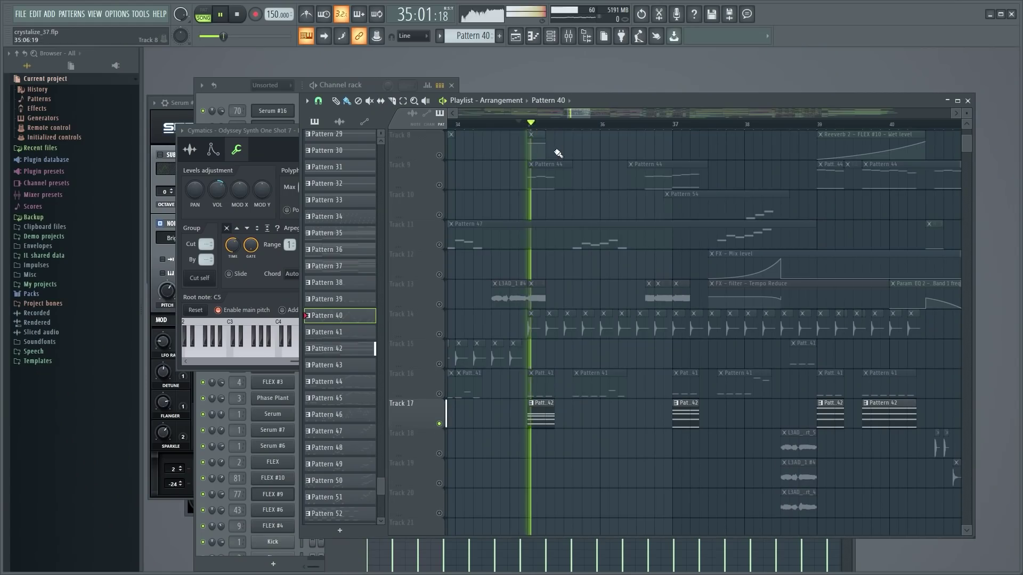
pyautogui.press('space')
pyautogui.scroll(2, 456, 258)
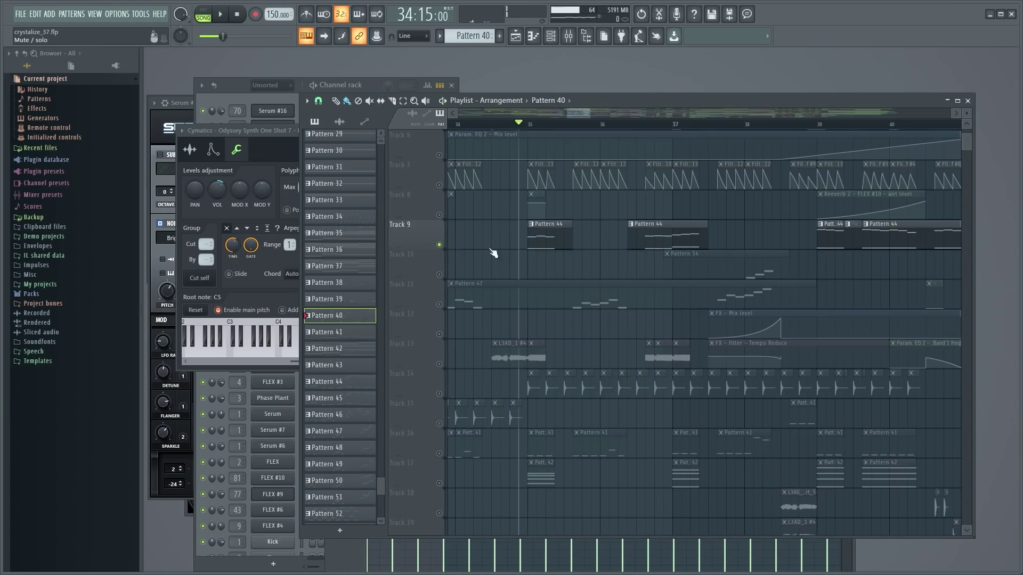
pyautogui.press('space')
# Solo Track 28 with the short audio clips in the Playlist and examine where they repeat from bar 33 onward
pyautogui.scroll(-11, 522, 251)
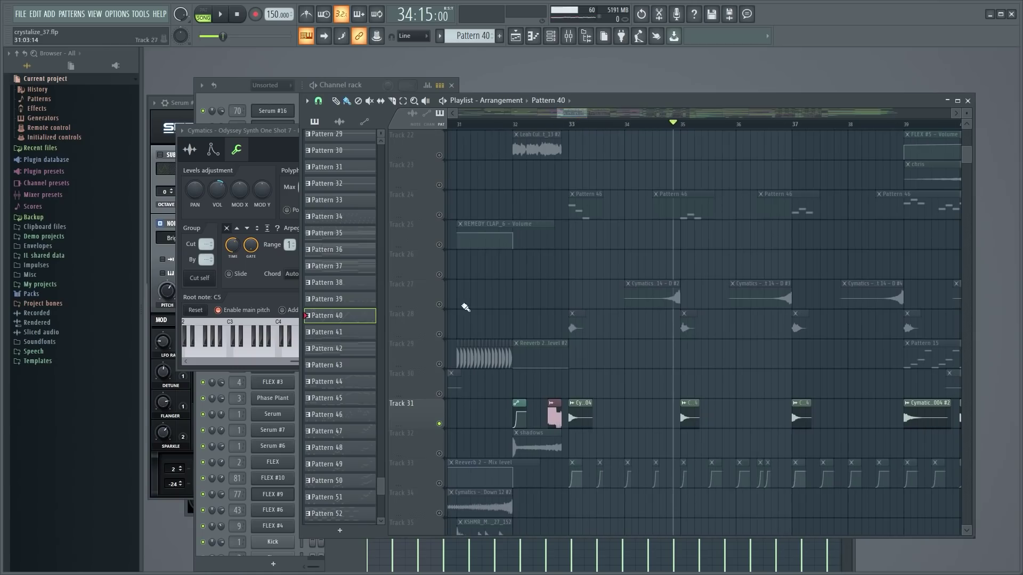
pyautogui.rightClick(435, 309)
pyautogui.click(420, 327)
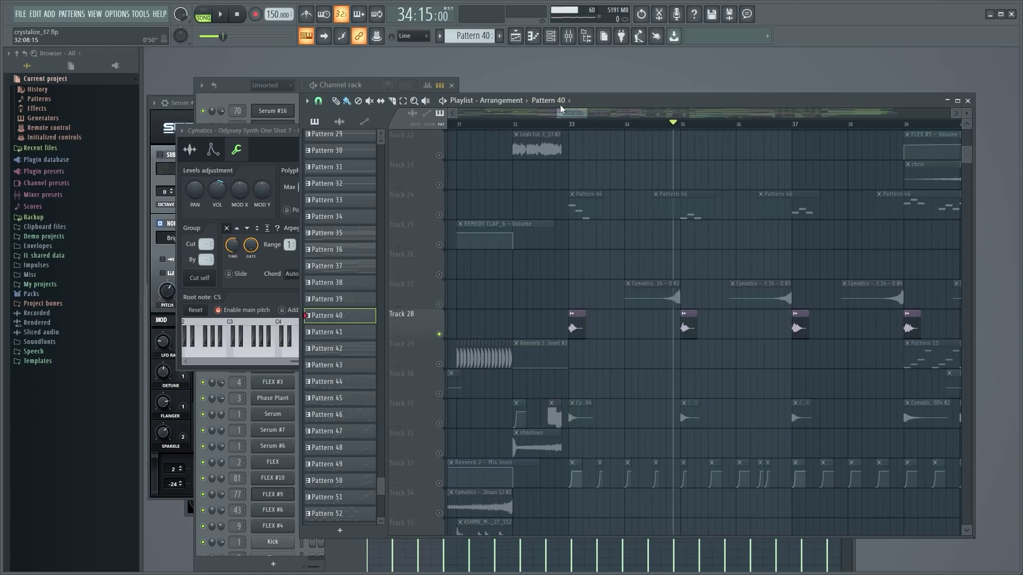
pyautogui.moveTo(587, 111)
pyautogui.mouseDown()
pyautogui.moveTo(597, 115)
pyautogui.moveTo(592, 127)
pyautogui.mouseUp()
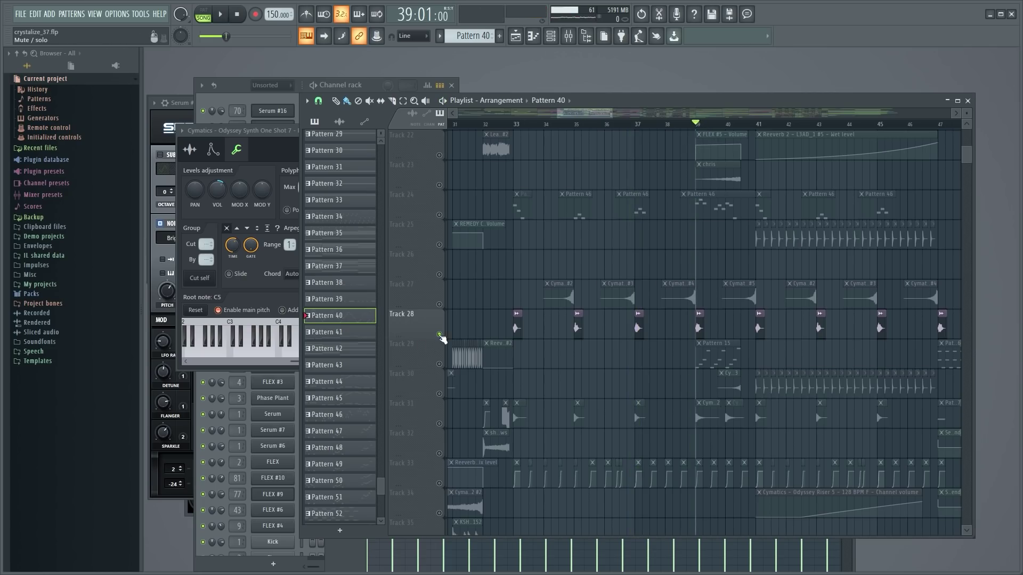
# Unsolo Track 28 and play the full arrangement
pyautogui.rightClick(439, 335)
pyautogui.press('space')
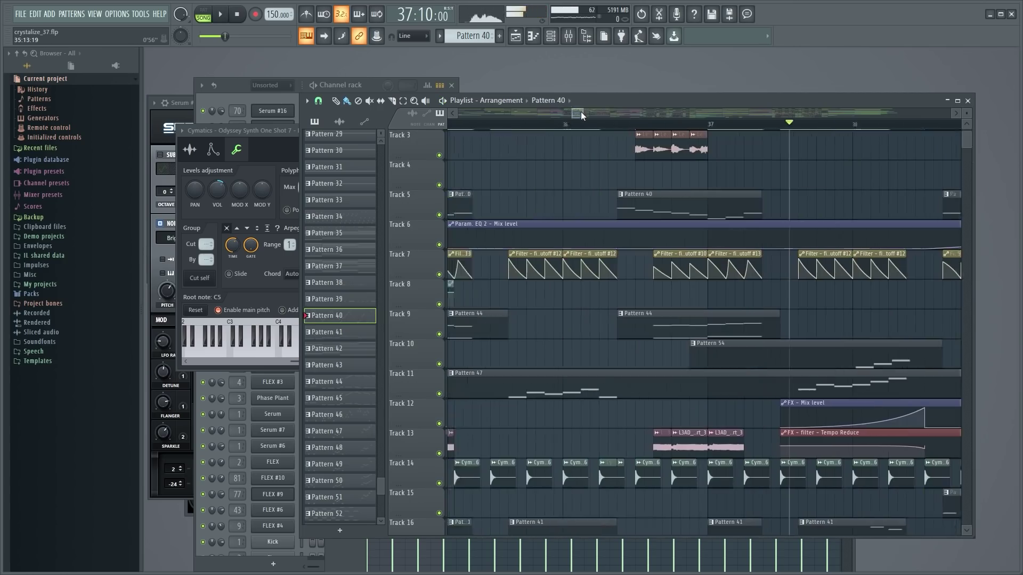
# Open Track 10's Pattern 54 in the piano roll and play the song from 37:11:00
pyautogui.moveTo(585, 113); pyautogui.dragTo(593, 112)
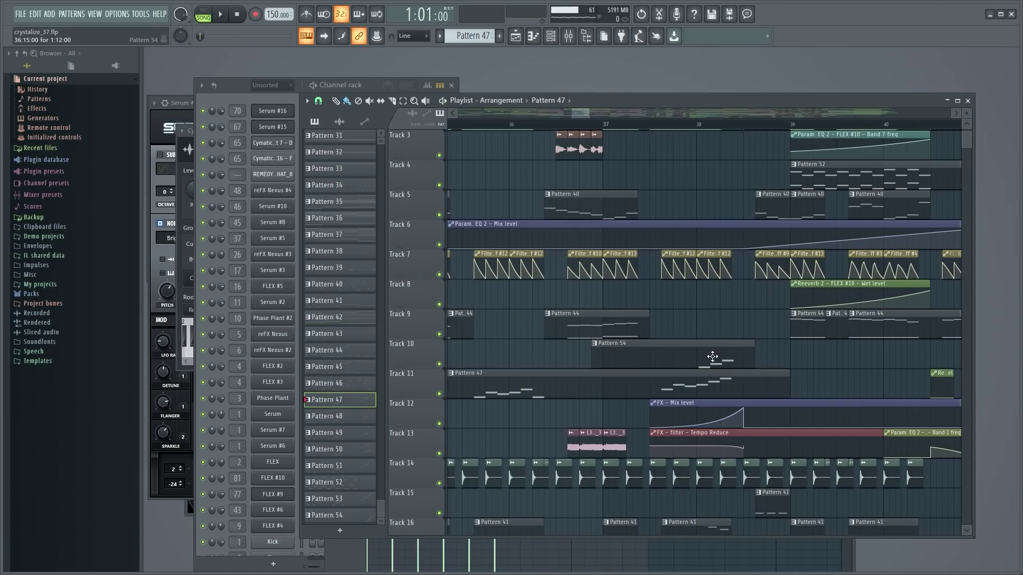
pyautogui.doubleClick(711, 356)
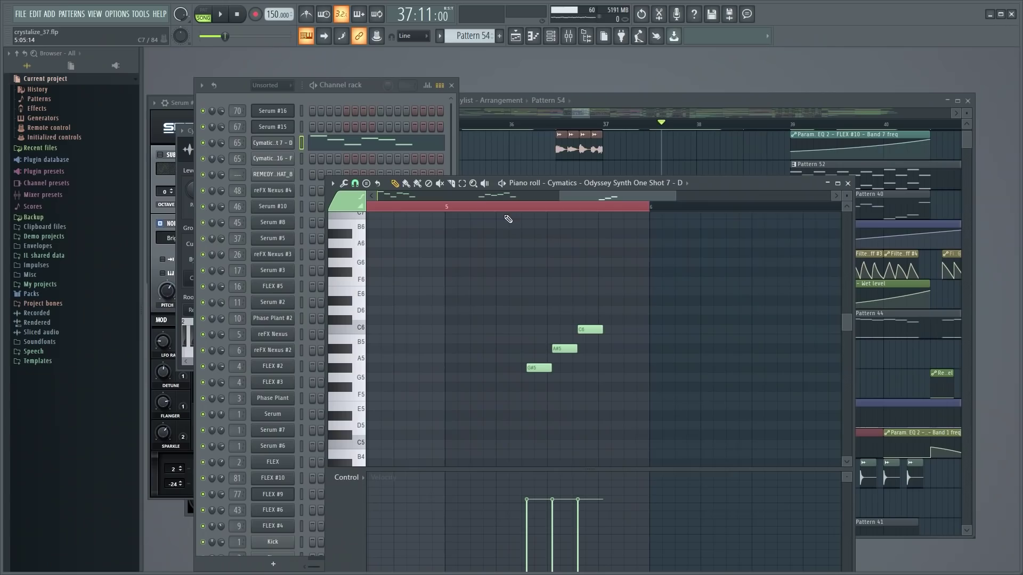
pyautogui.press('space')
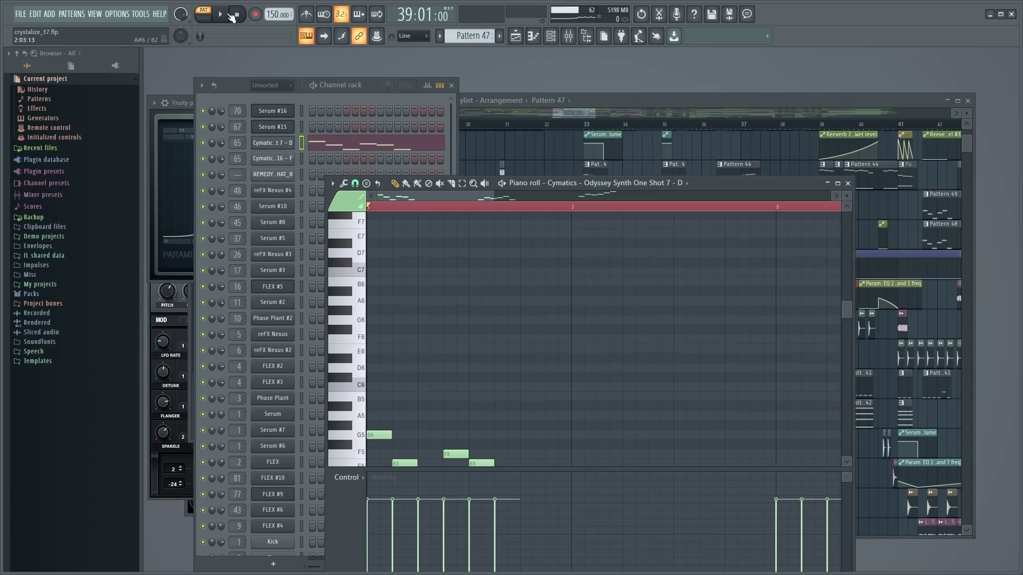
# Stop Pattern 47 and open the first Fruity parametric EQ 2 on the Odyssey synth's mixer track
pyautogui.click(232, 17)
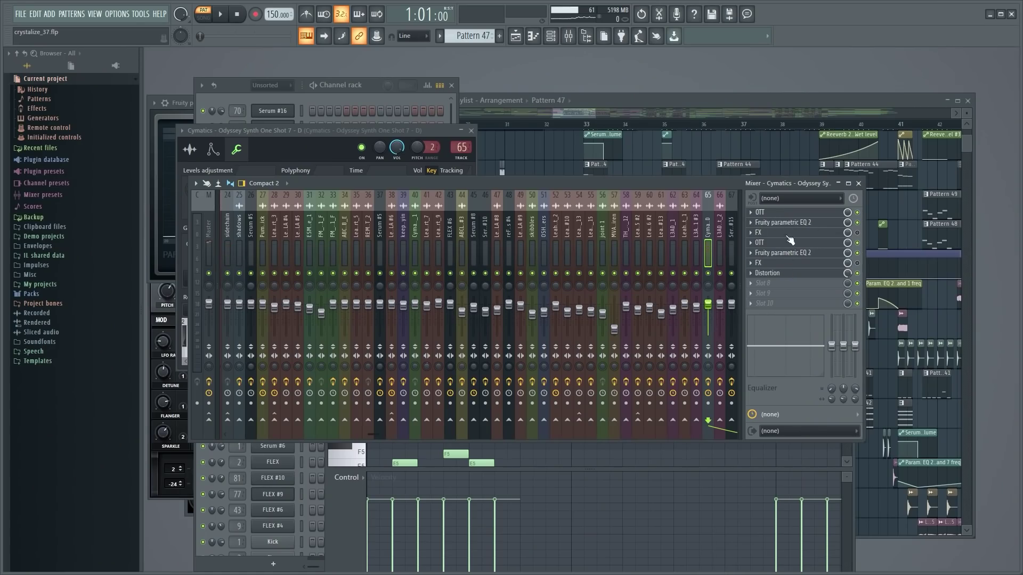
pyautogui.click(796, 226)
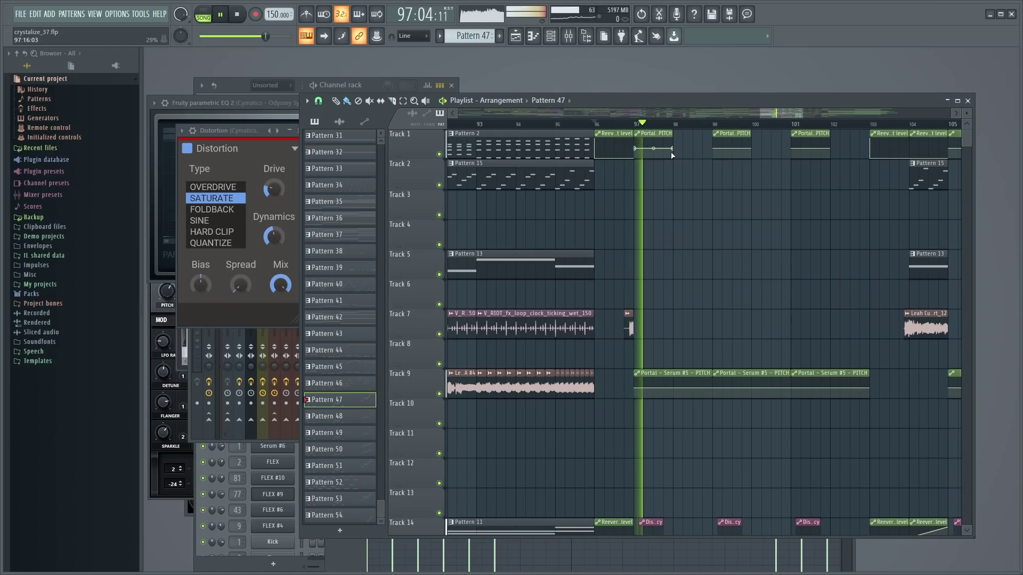
# Open the keep tryin #2 vocal clip's channel from Track 32 and inspect its effect chain in the Mixer
pyautogui.scroll(-10, 737, 217)
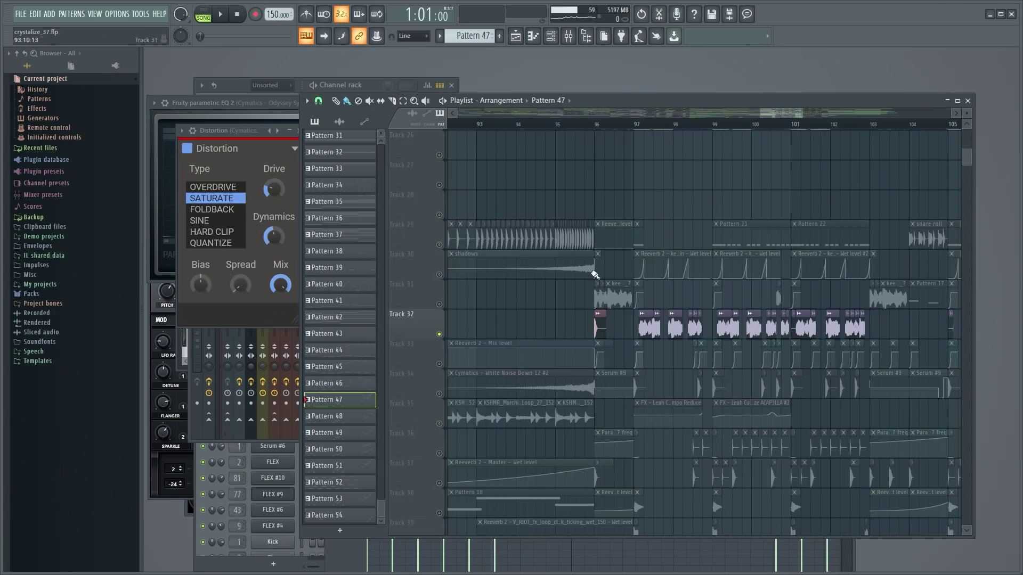
pyautogui.scroll(-3, 618, 341)
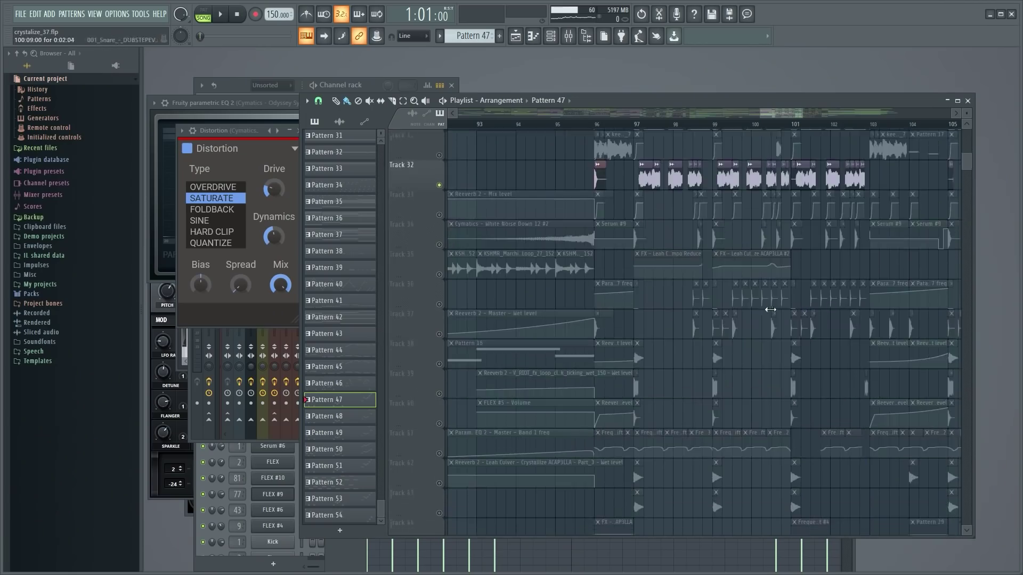
pyautogui.scroll(5, 629, 372)
pyautogui.doubleClick(646, 412)
pyautogui.press('F9')
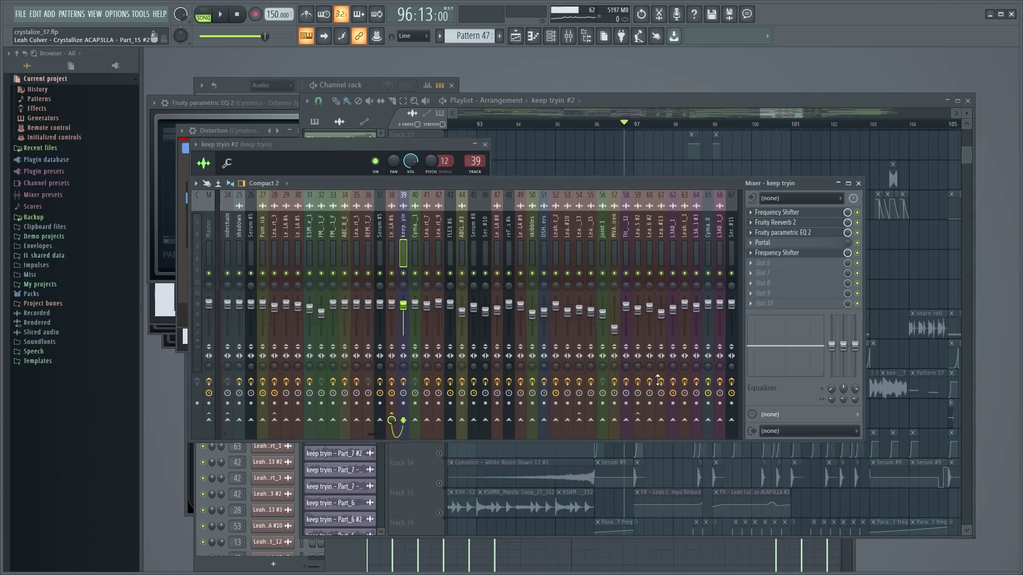
# Return to the Playlist, control playback, and solo Track 41 with the frequency shifter automation
pyautogui.click(763, 110)
pyautogui.press('space')
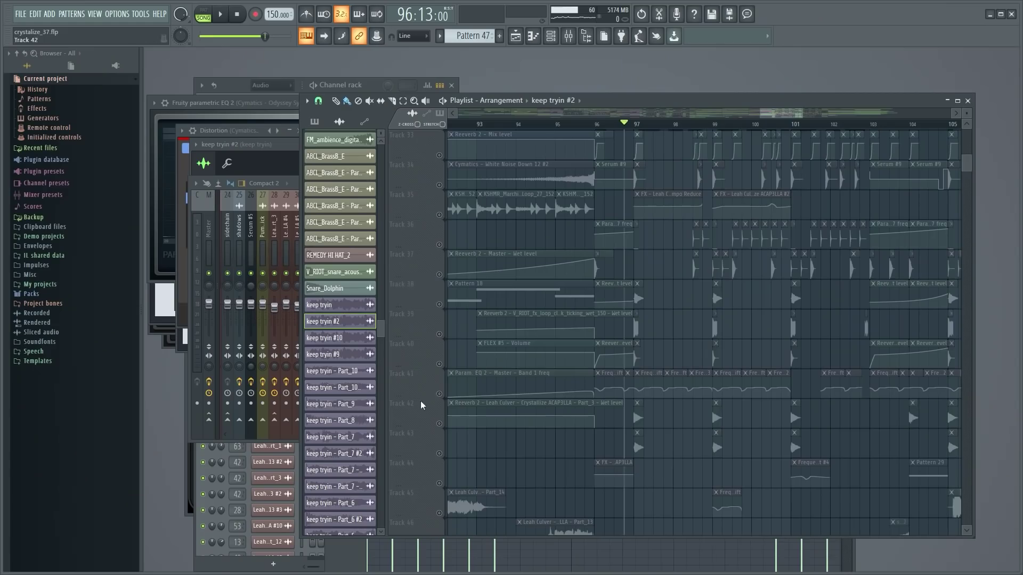
pyautogui.click(500, 388)
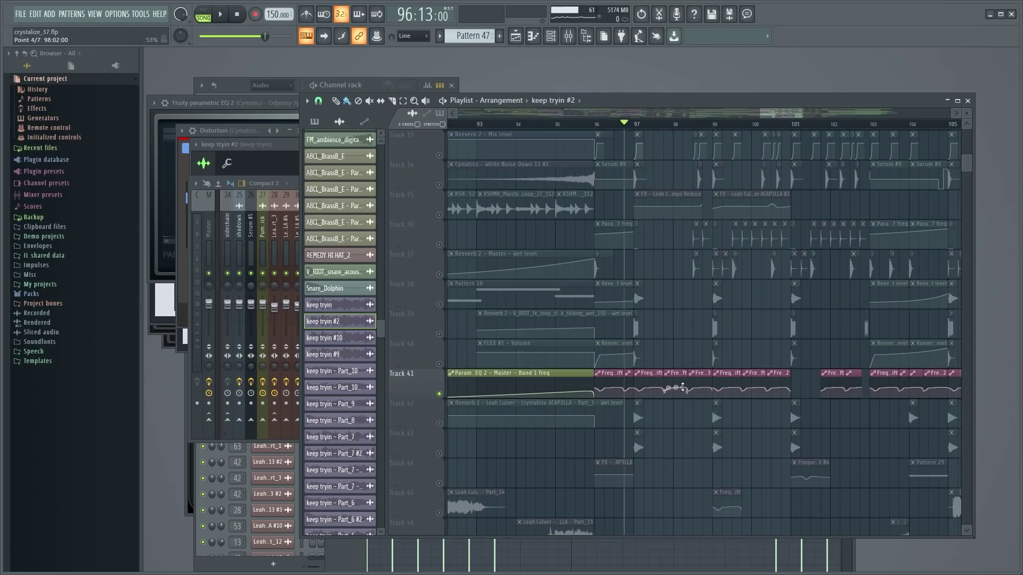
# Audition the keep tryin vocals from 98:13:00 with only tracks 22, 25 and 32 active
pyautogui.scroll(6, 674, 382)
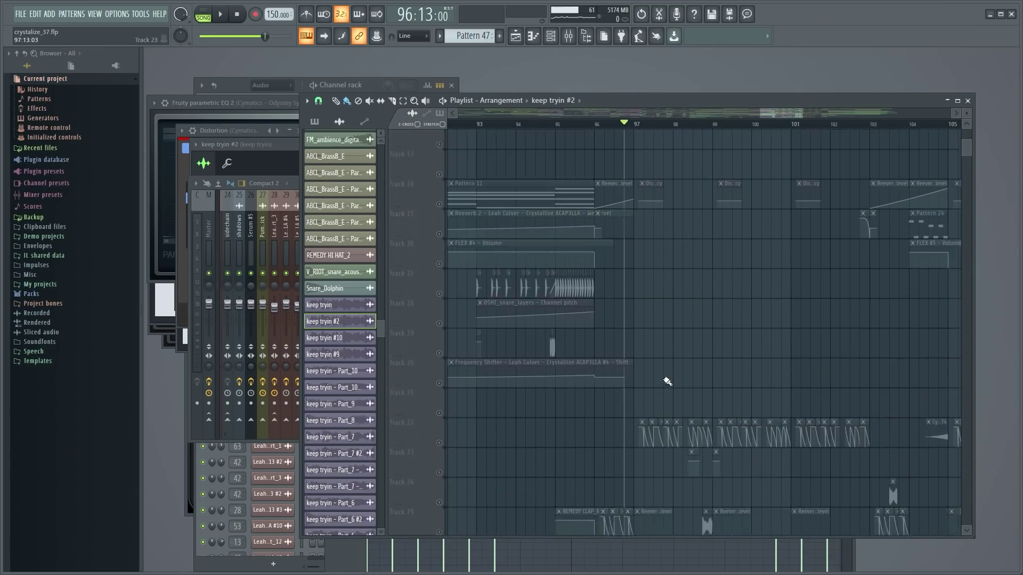
pyautogui.scroll(-4, 746, 349)
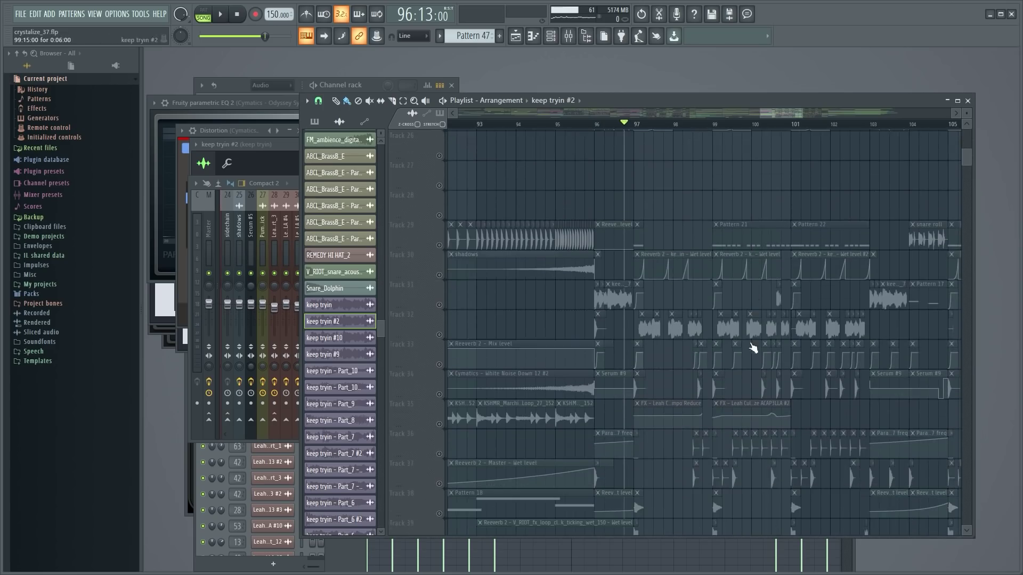
pyautogui.scroll(2, 762, 333)
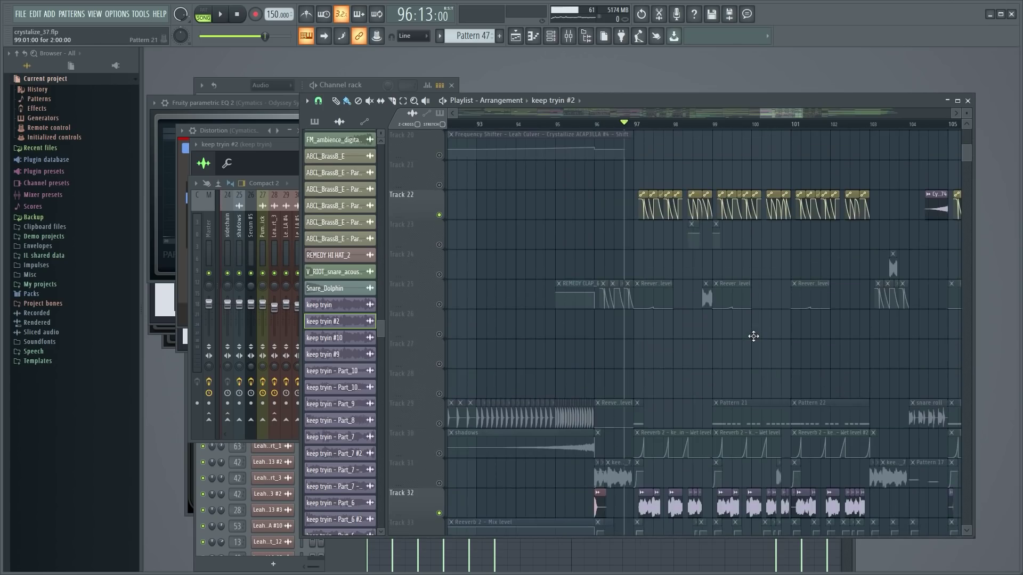
pyautogui.click(708, 126)
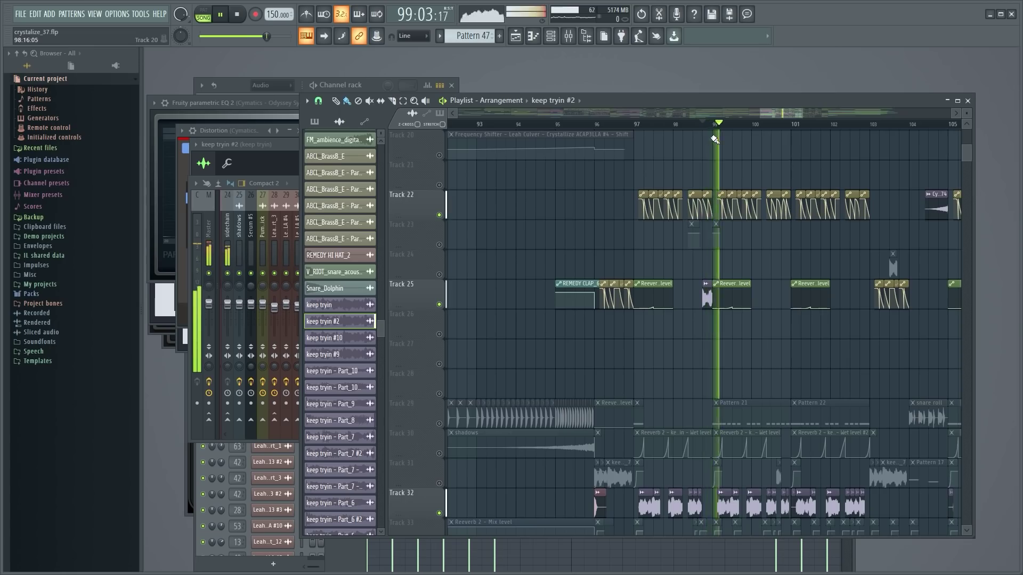
pyautogui.scroll(-1, 829, 304)
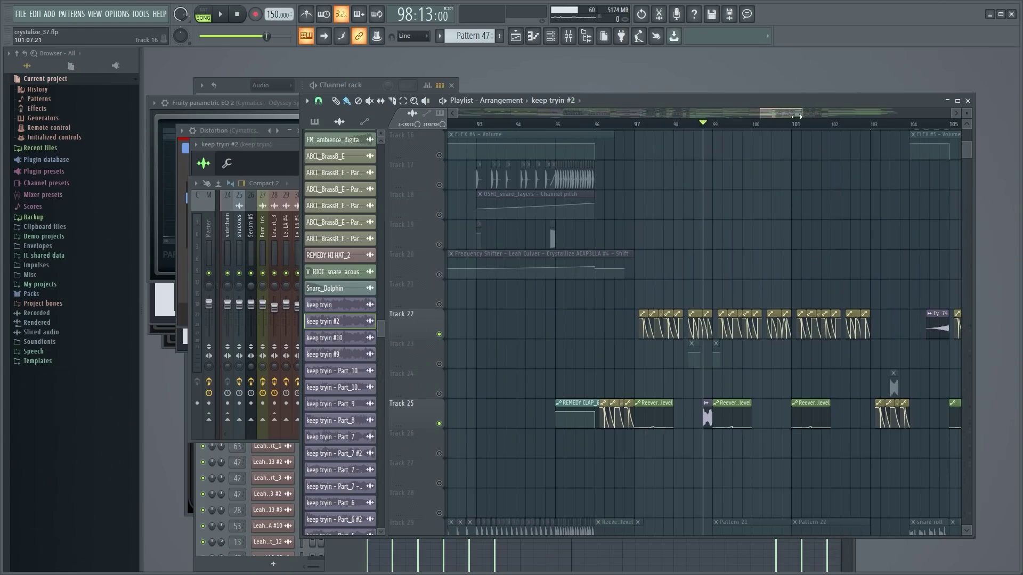
# Audition the filter automation on Track 22 from 97:01:00 with tracks 25 and 41 also active
pyautogui.scroll(-4, 772, 266)
pyautogui.moveTo(770, 121); pyautogui.dragTo(786, 134)
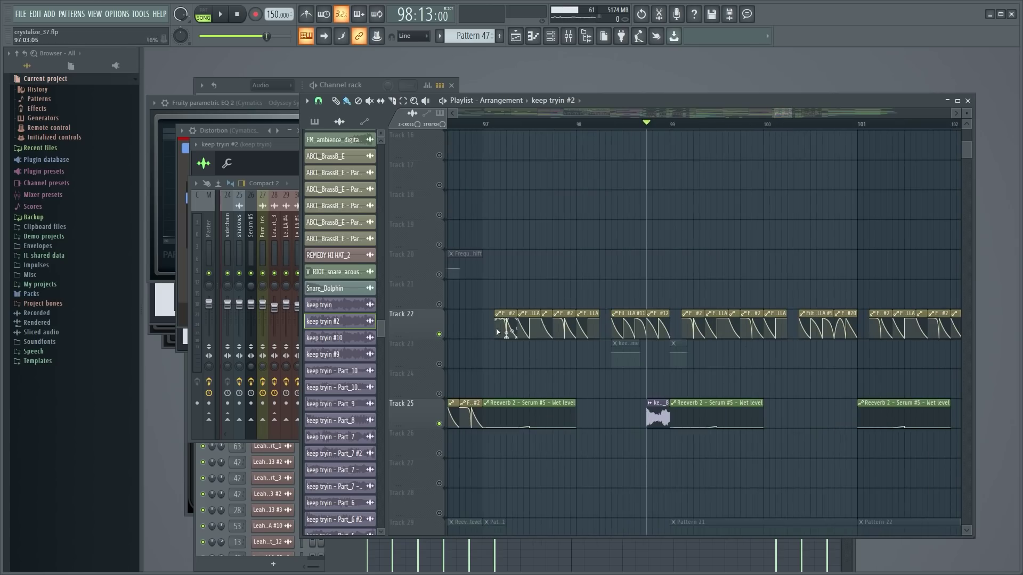
pyautogui.moveTo(794, 121); pyautogui.dragTo(783, 121)
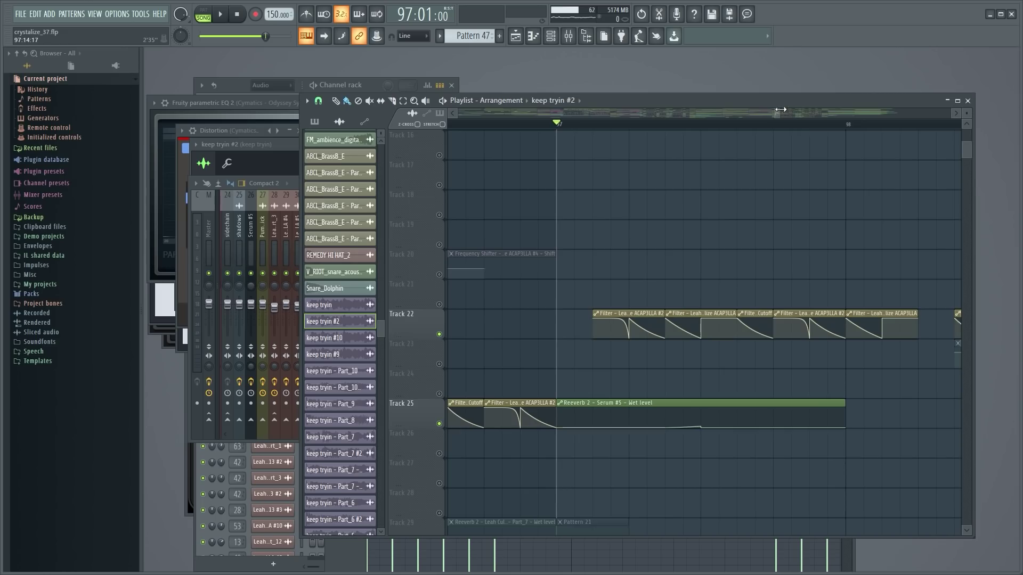
pyautogui.moveTo(780, 109); pyautogui.dragTo(793, 110)
pyautogui.press('space')
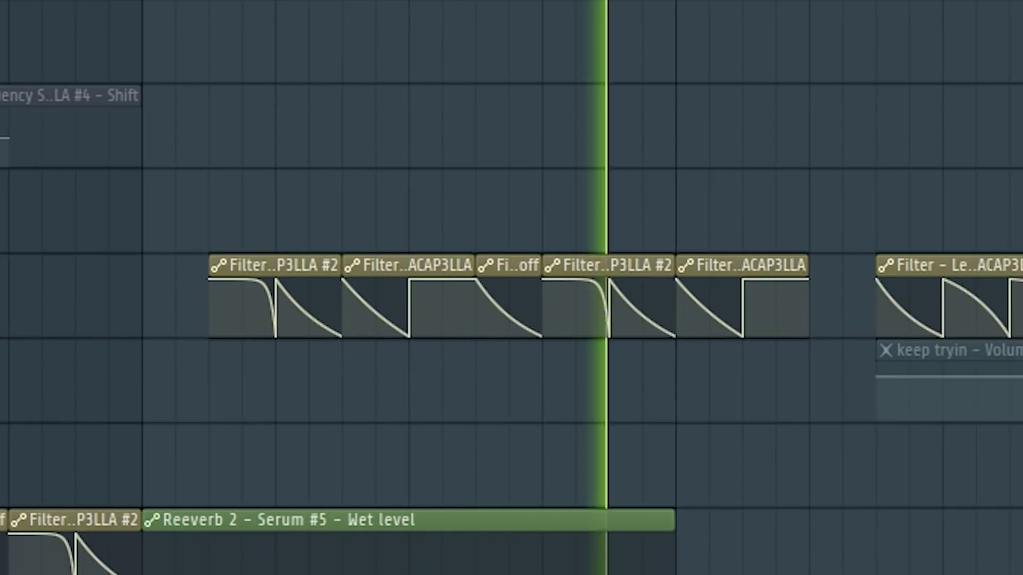
pyautogui.scroll(-3, 512, 287)
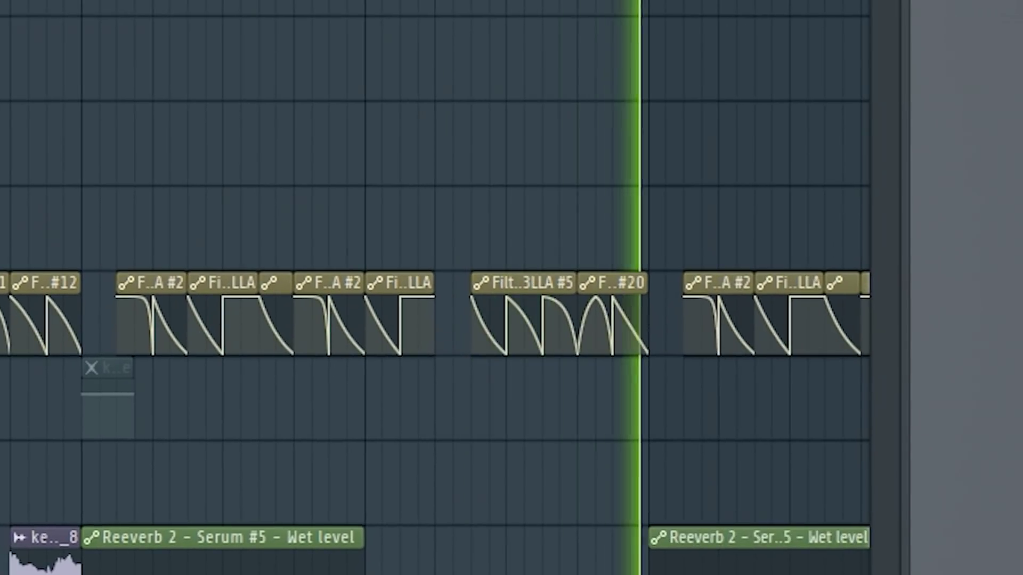
pyautogui.press('space')
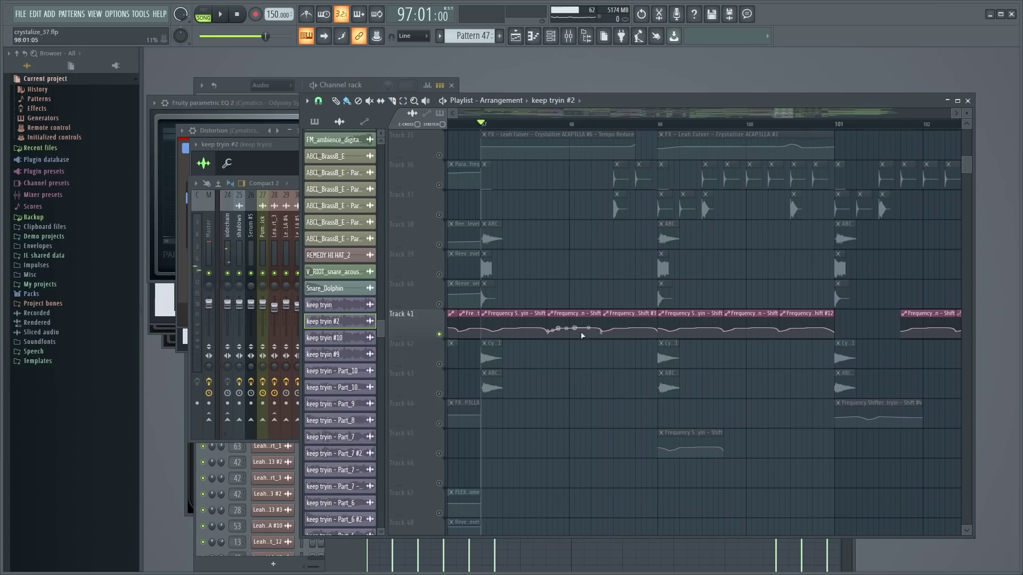
# Select the section from 96:02:00 to bar 97, open the keep tryin - Part_7 clip's channel and inspect its Mixer effects
pyautogui.press('space')
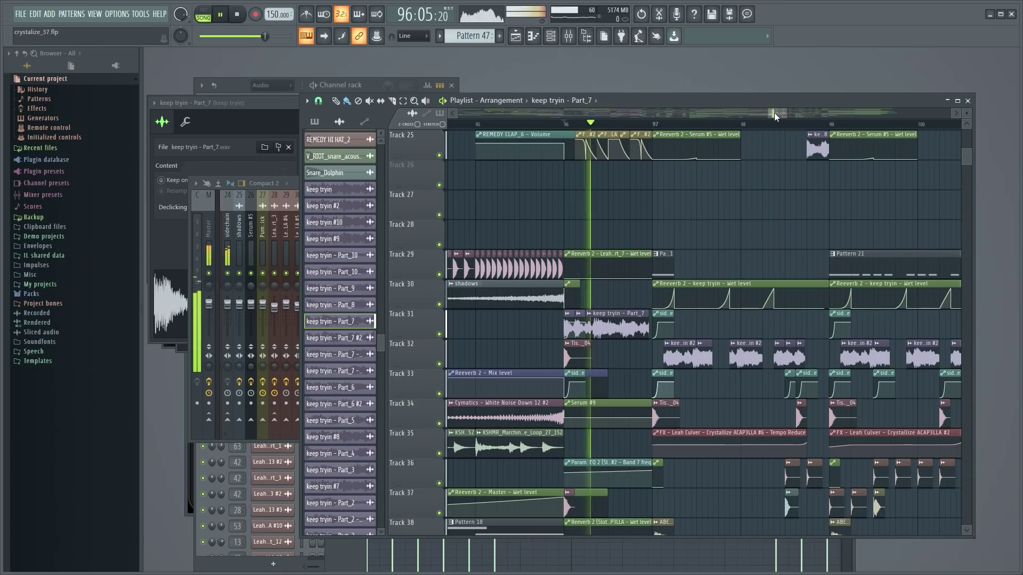
pyautogui.press('space')
pyautogui.moveTo(569, 124); pyautogui.dragTo(634, 154)
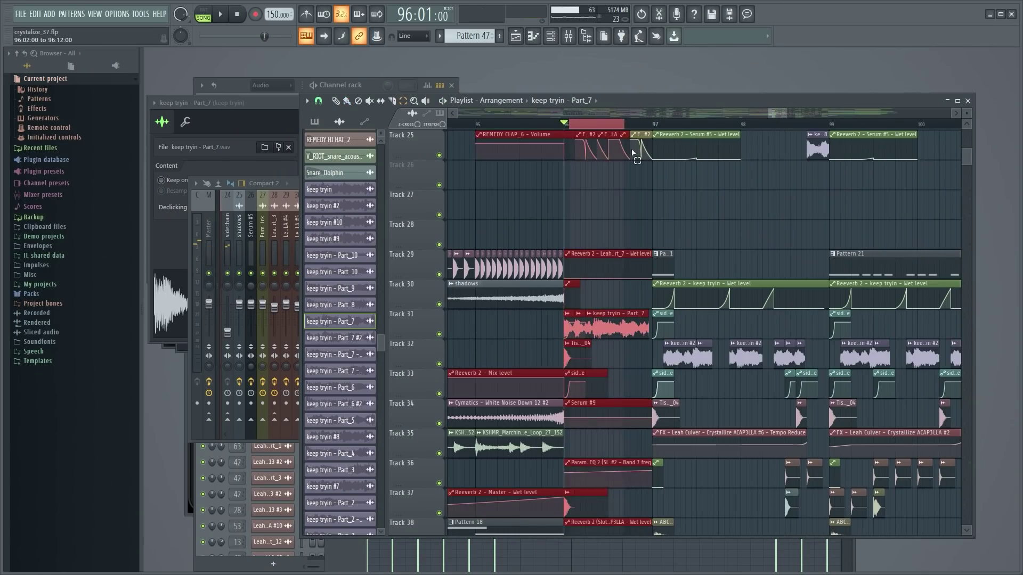
pyautogui.doubleClick(629, 319)
pyautogui.press('F9')
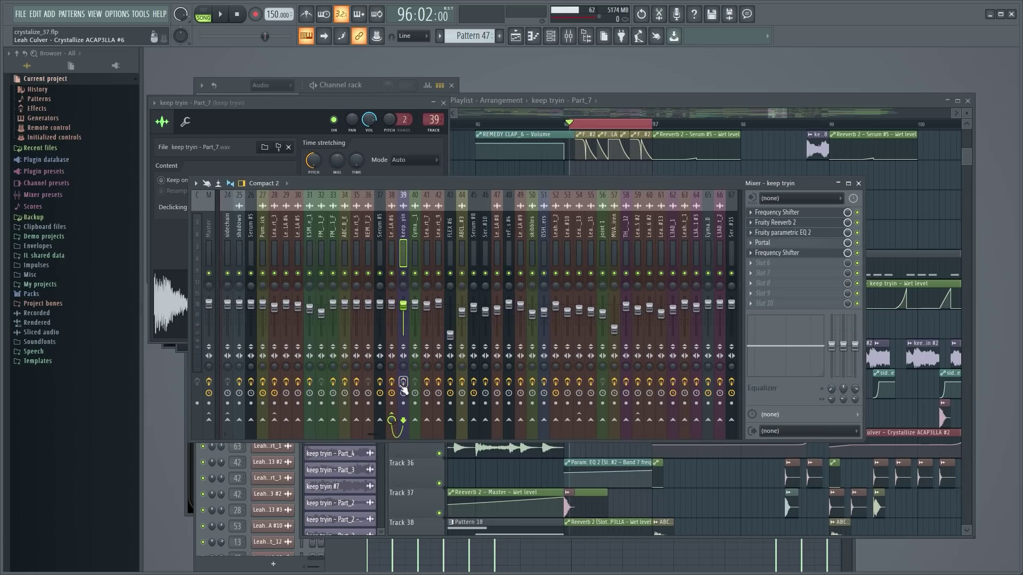
pyautogui.press('F9')
# Try a different time-stretching pitch on keep tryin - Part_7 while the section from 96:02:00 plays
pyautogui.press('space')
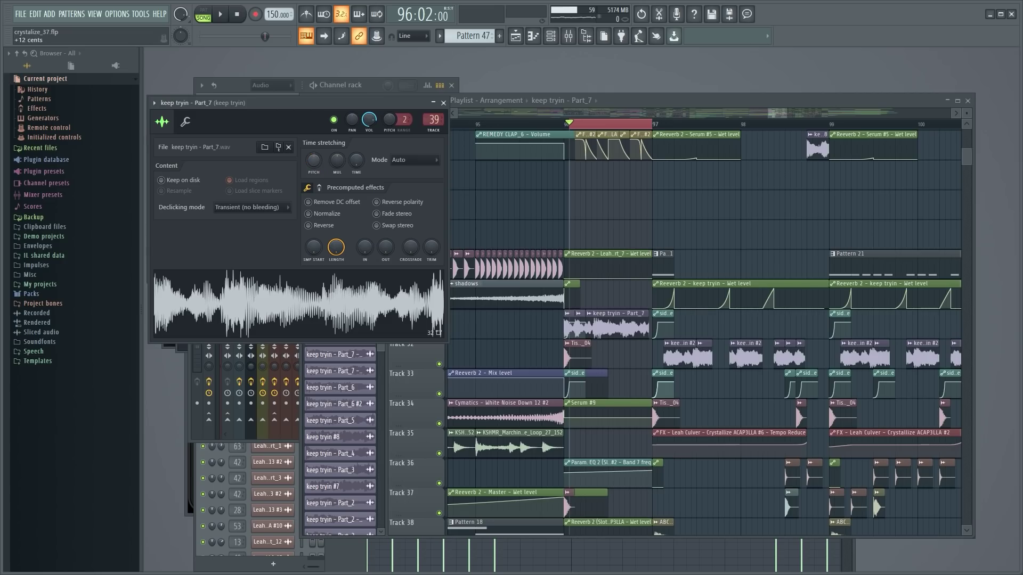
pyautogui.moveTo(314, 163); pyautogui.dragTo(315, 167)
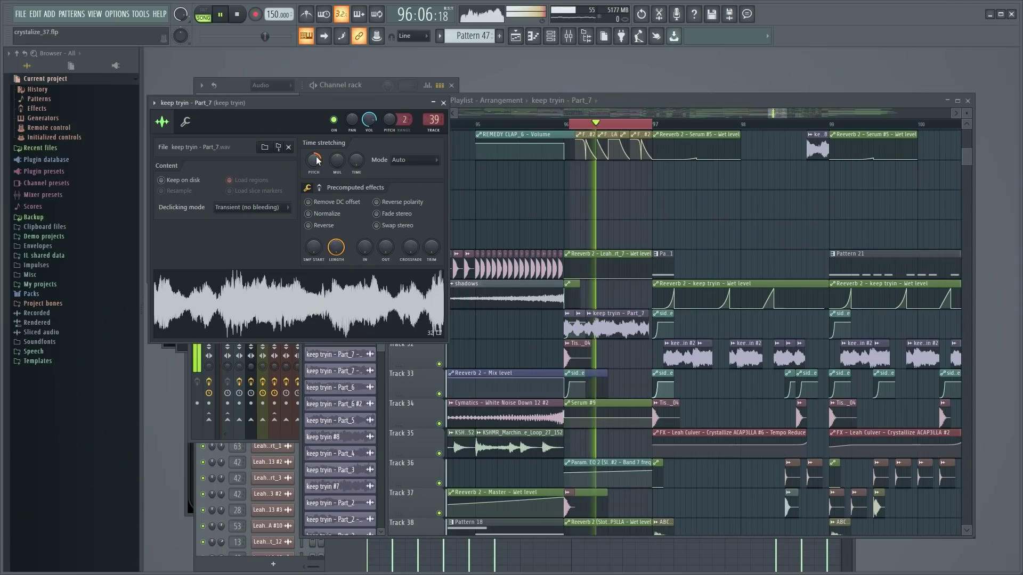
pyautogui.press('space')
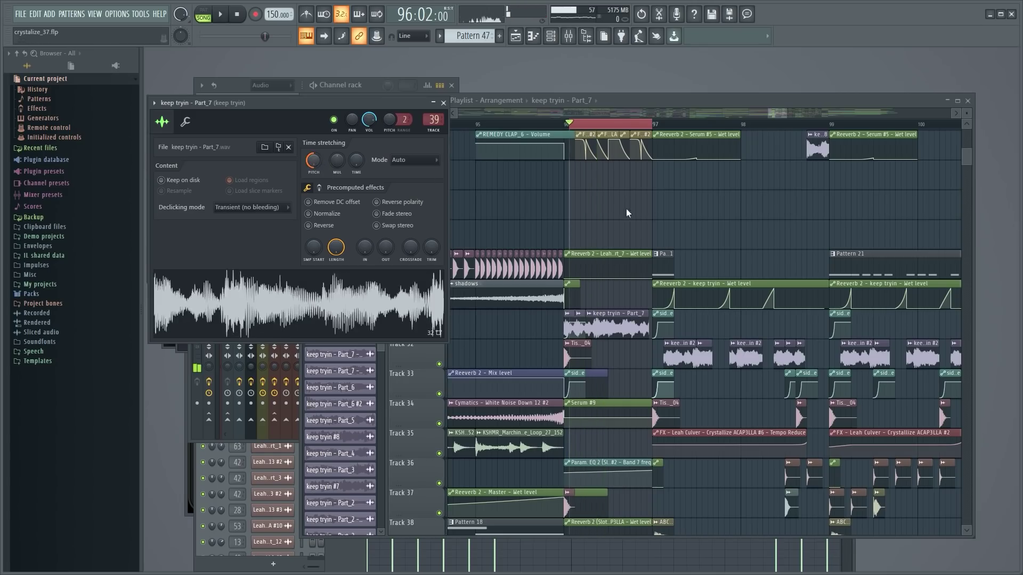
# Recheck the keep tryin effect chain in the Mixer, then return to the Playlist and play from 96:02:00
pyautogui.press('F9')
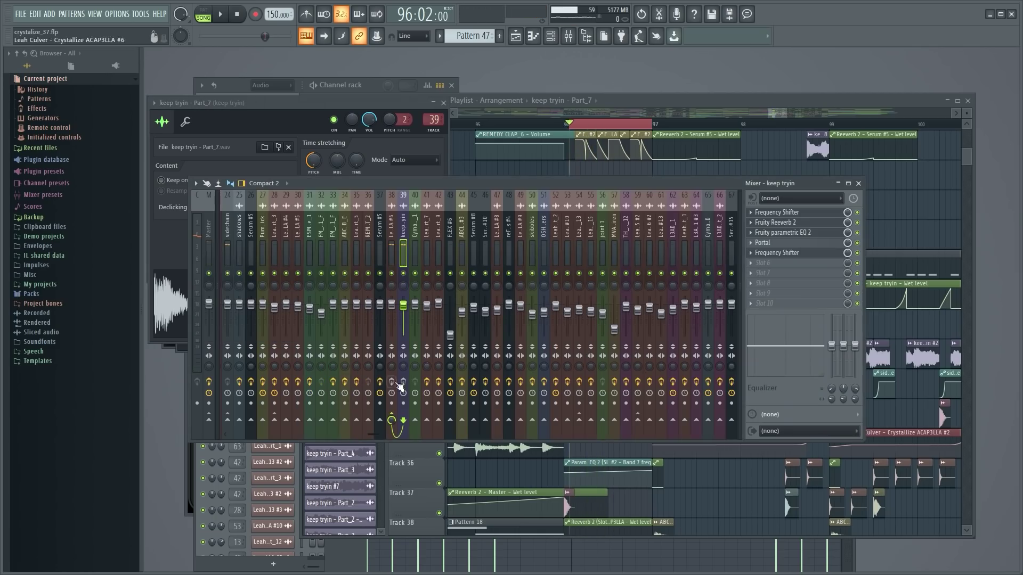
pyautogui.press('F5')
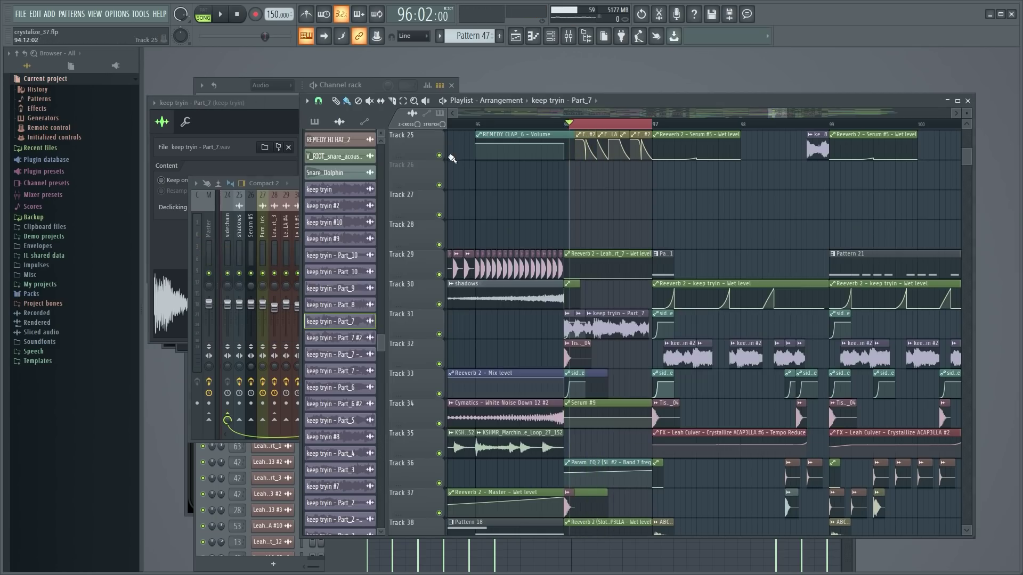
pyautogui.scroll(2, 670, 242)
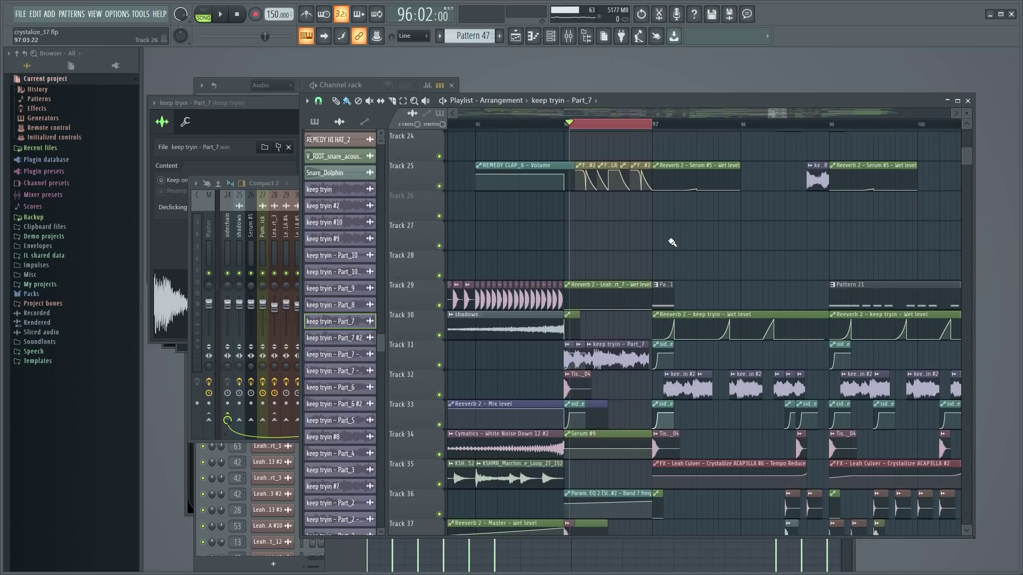
pyautogui.press('space')
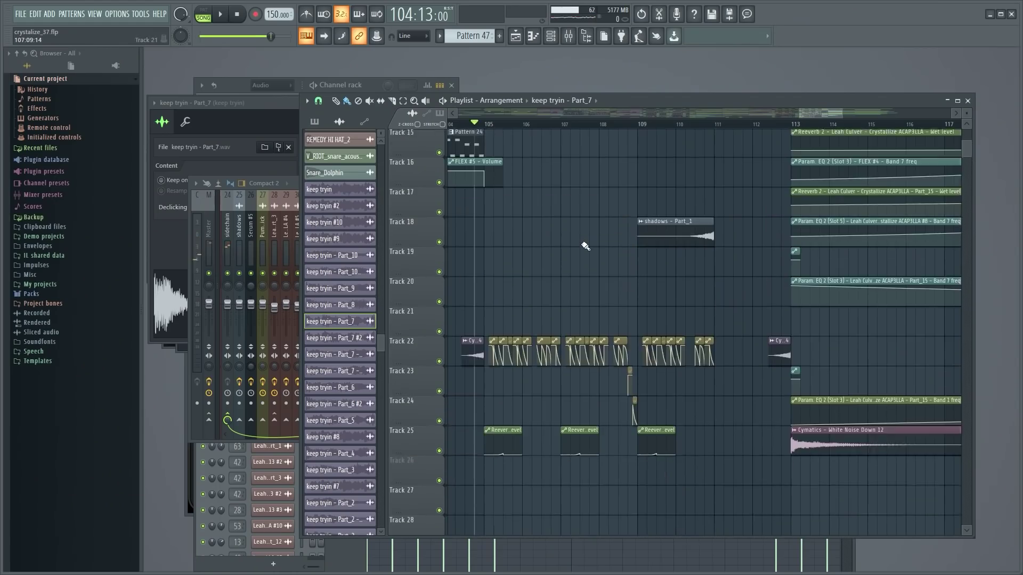
# Audition Track 45 solo from 104:13:00, inspect the keep tryin 2 #3 clip's channel, and restore all tracks
pyautogui.scroll(-6, 585, 246)
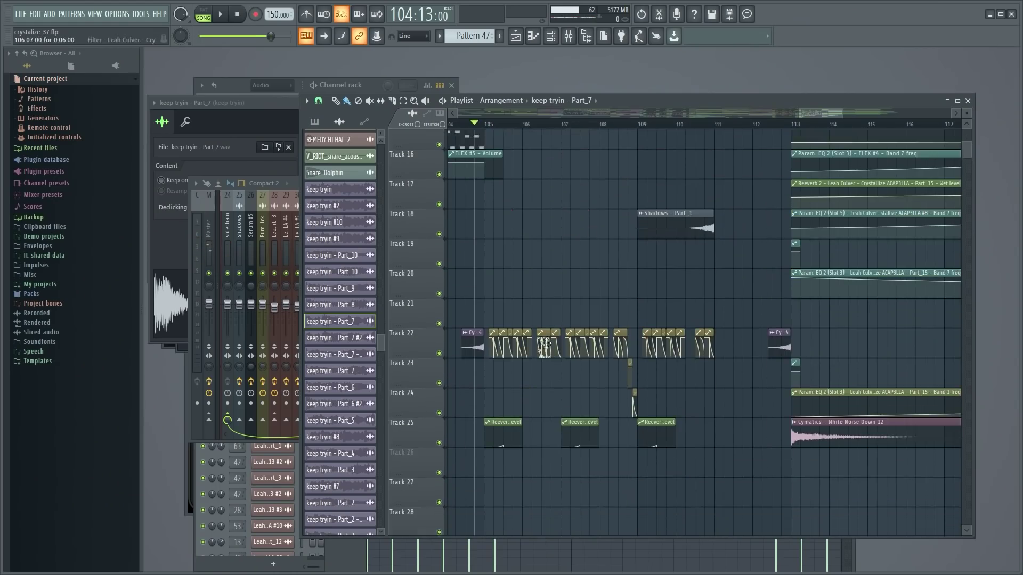
pyautogui.scroll(-4, 599, 299)
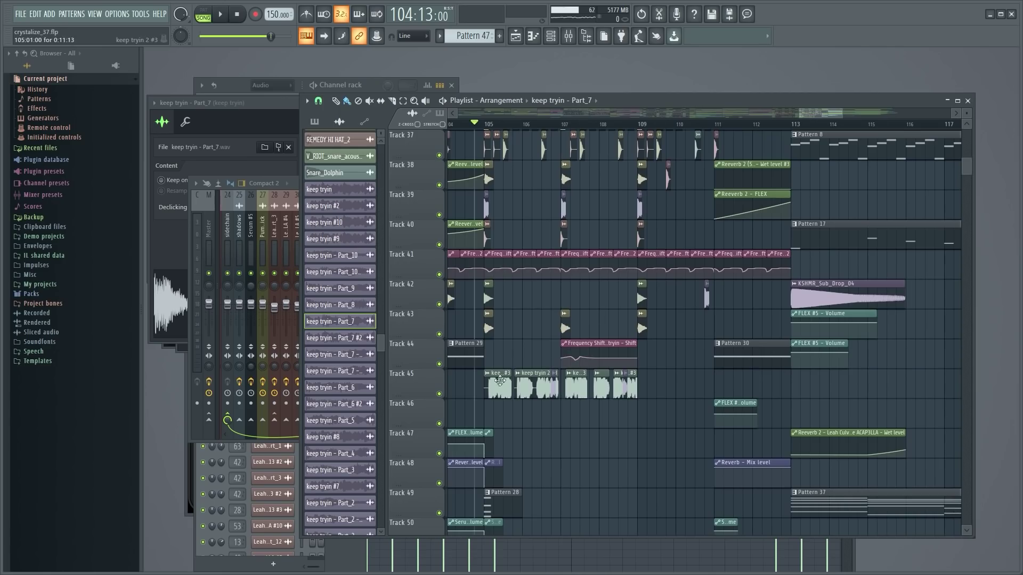
pyautogui.press('space')
pyautogui.click(495, 384)
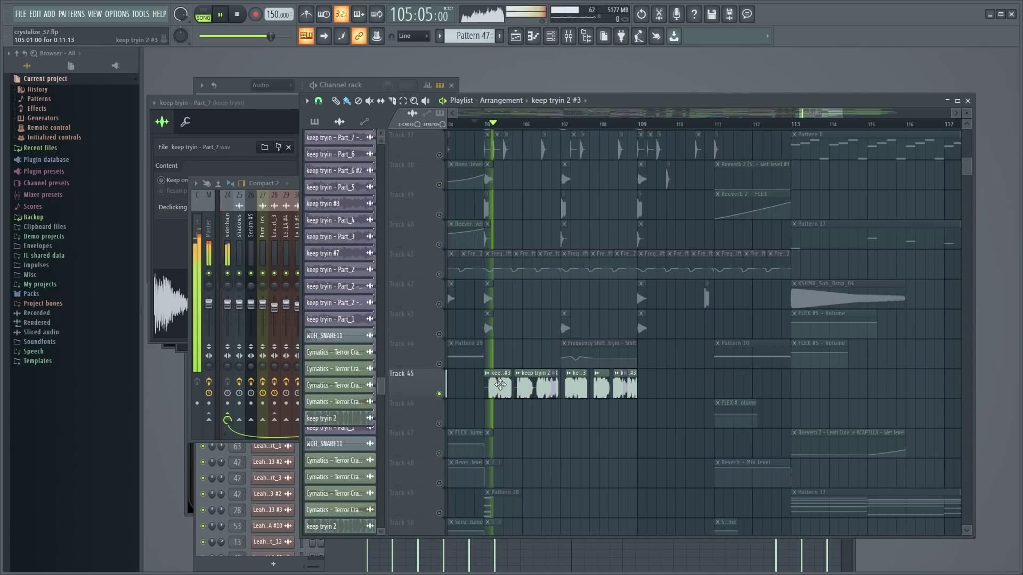
pyautogui.press('space')
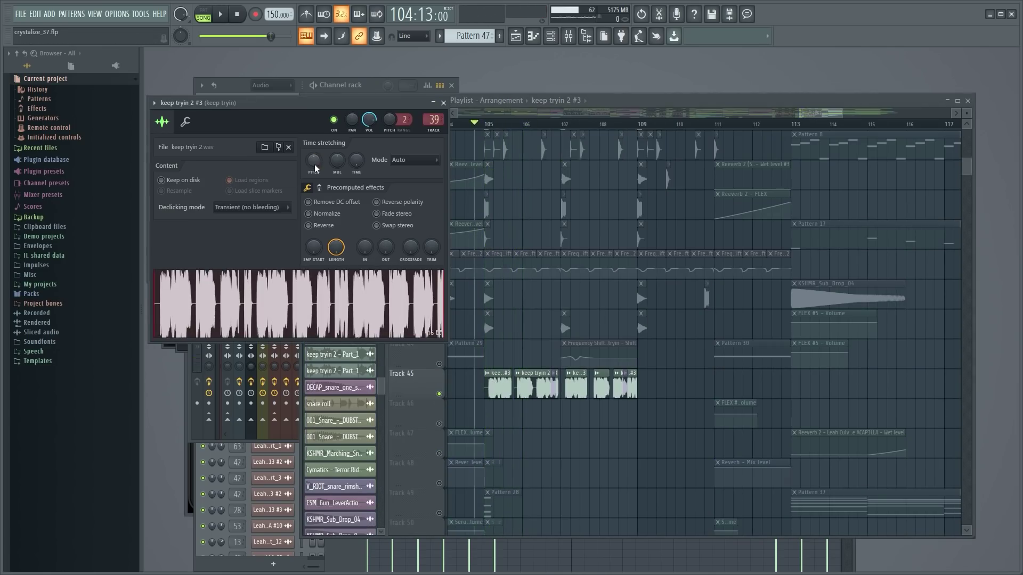
pyautogui.rightClick(439, 394)
# Play the full mix from 104:13:00 and examine the clips and automation on the surrounding tracks
pyautogui.scroll(3, 596, 304)
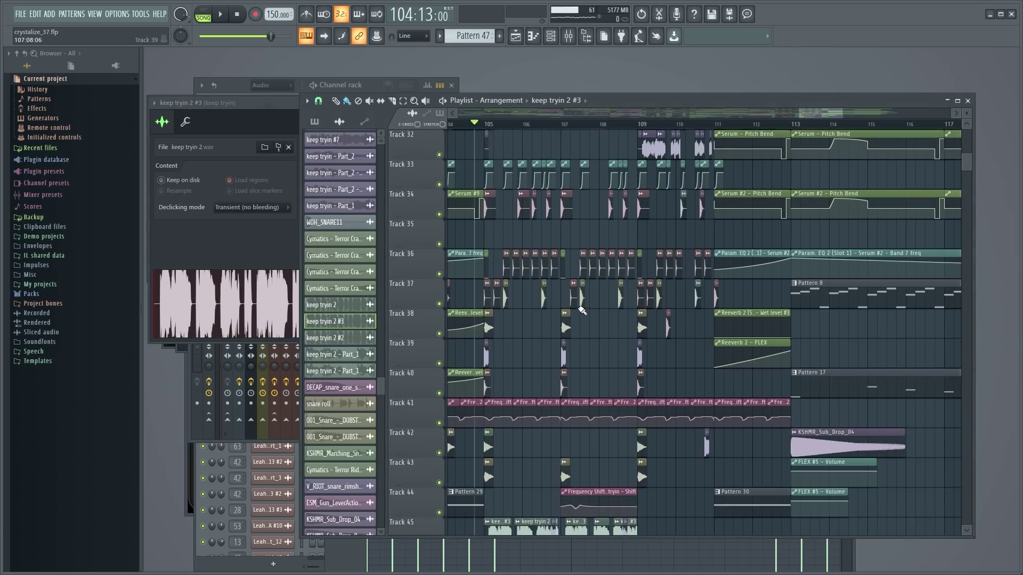
pyautogui.press('space')
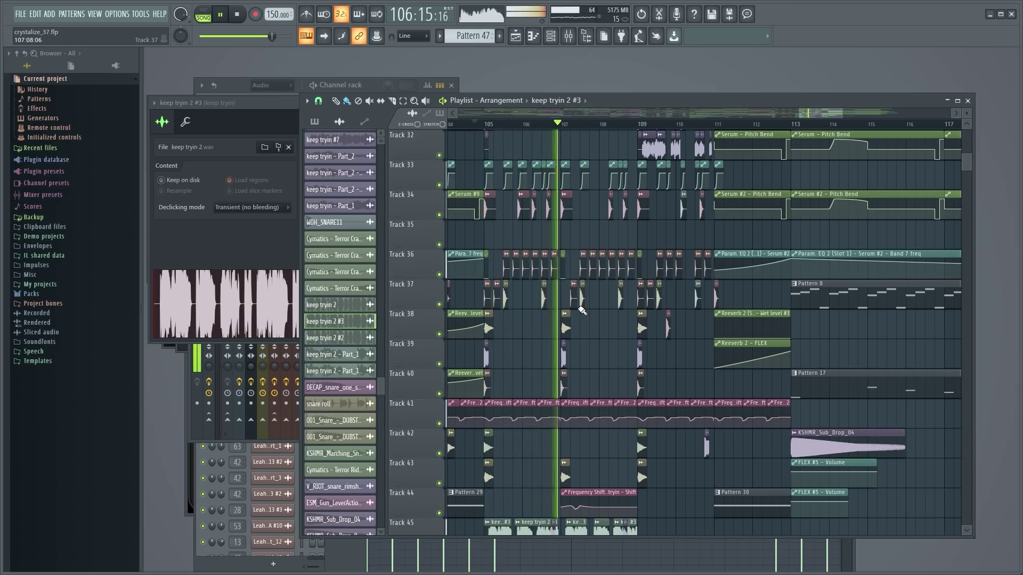
pyautogui.scroll(-3, 612, 309)
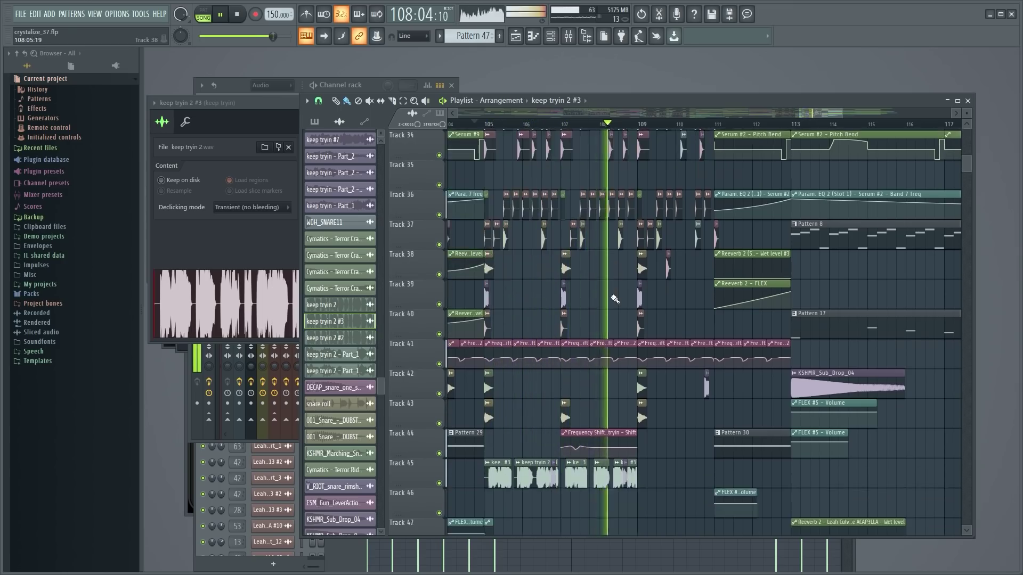
pyautogui.scroll(5, 646, 292)
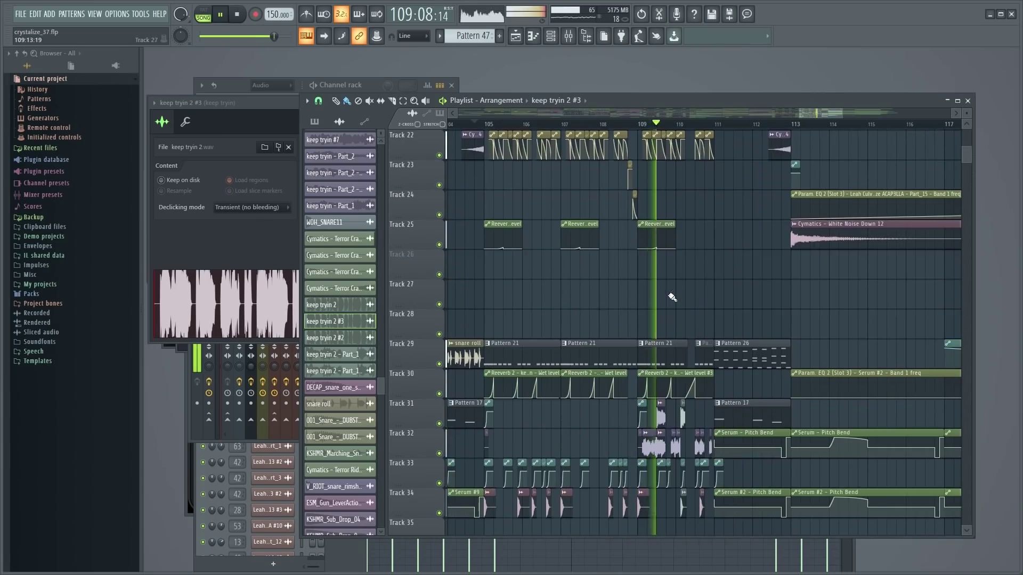
pyautogui.scroll(-2, 763, 229)
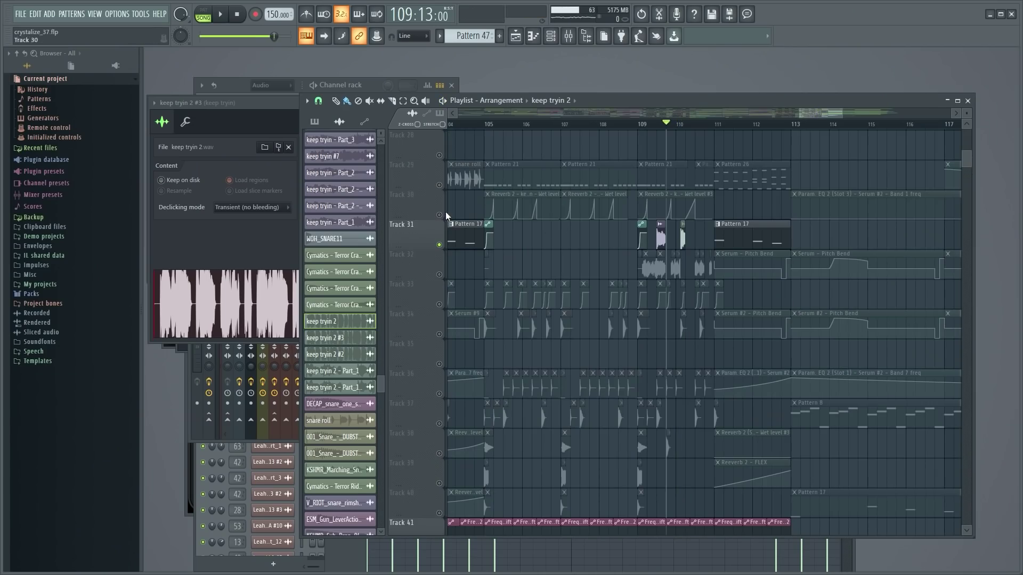
# Enable the reverb automation on Track 30 alongside Track 31 and audition the vocal chops at bar 110
pyautogui.click(446, 215)
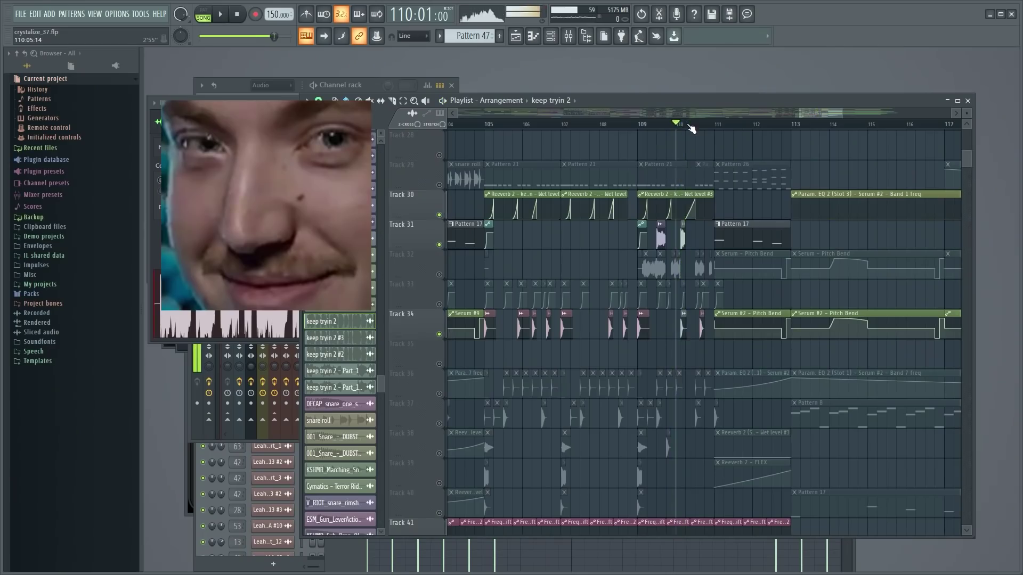
pyautogui.press('space')
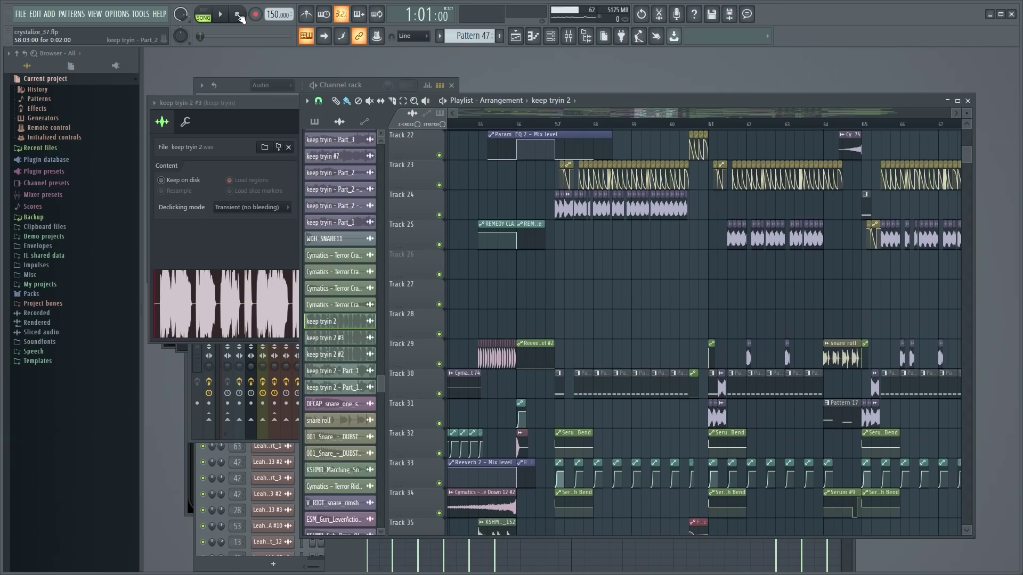
# Solo Track 24, set the playback position to 57:01:00, and inspect the keep tryin - Part_2 vocal's Mixer effects
pyautogui.keyDown('ctrl'); pyautogui.click(439, 215); pyautogui.keyUp('ctrl')
pyautogui.click(562, 127)
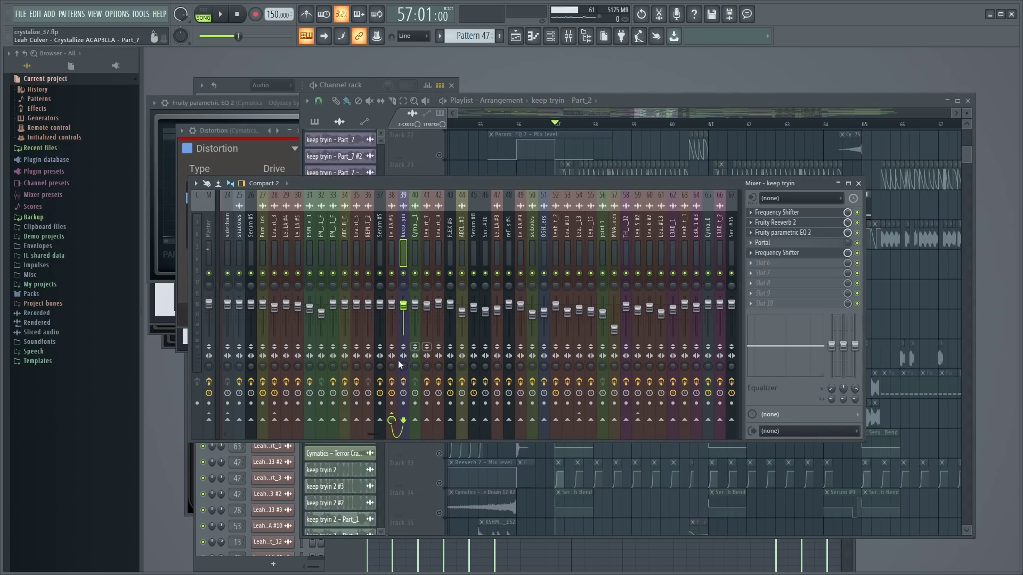
pyautogui.click(657, 117)
pyautogui.scroll(-4, 605, 265)
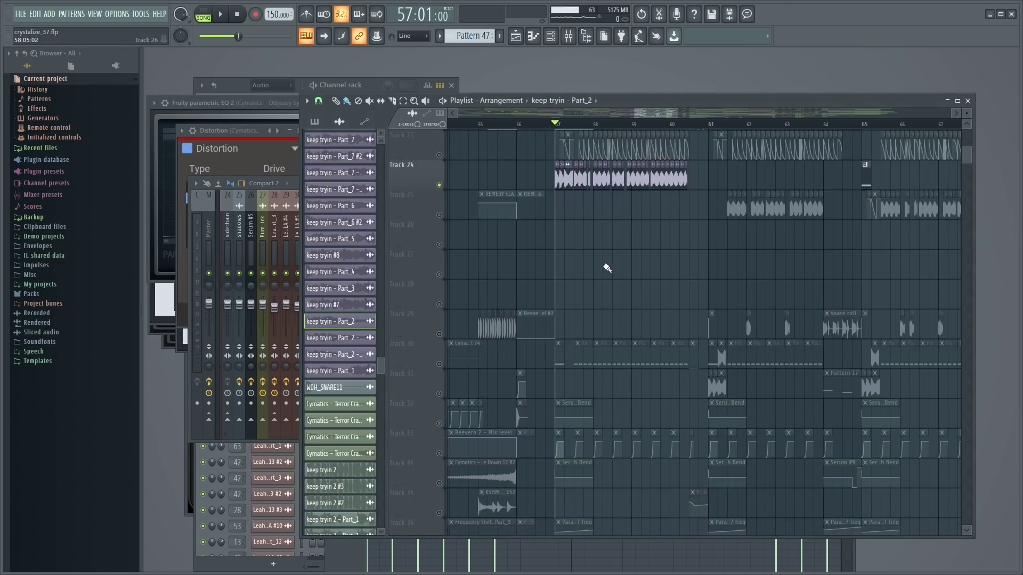
pyautogui.scroll(5, 607, 263)
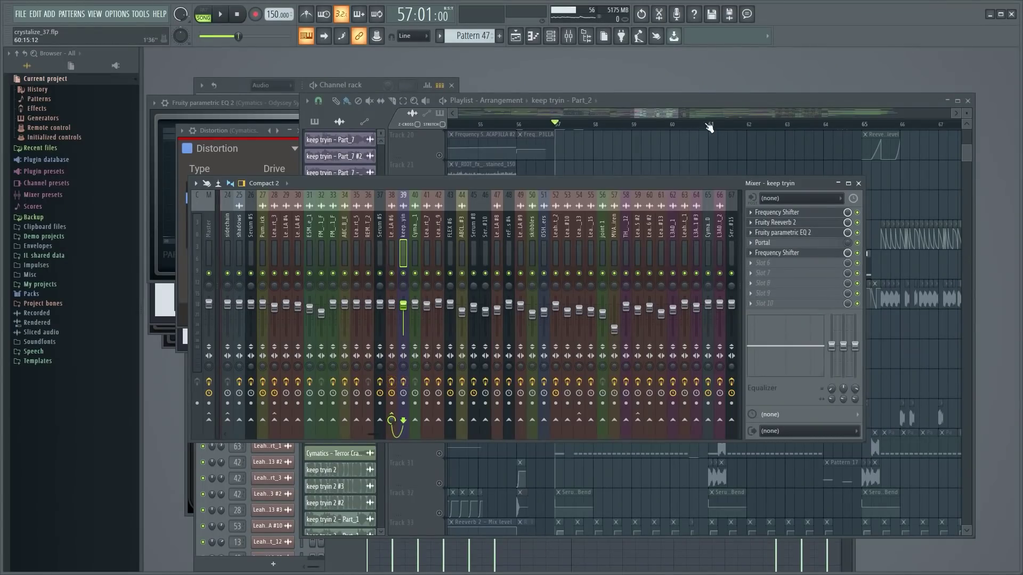
pyautogui.press('F5')
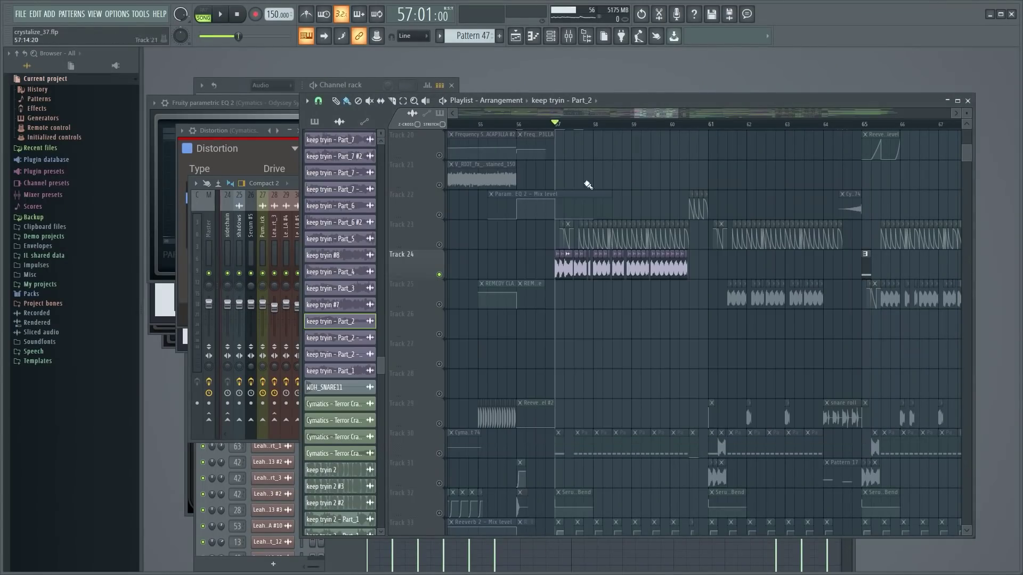
# Enable Track 23 with its filter automation and audition it together with the Track 24 vocals, including from 58:05:00
pyautogui.click(440, 247)
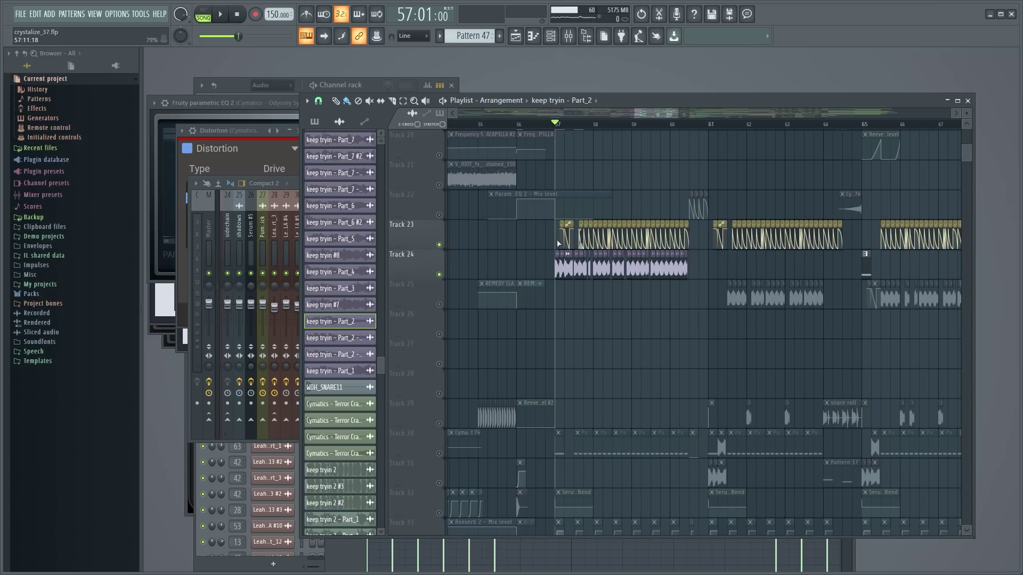
pyautogui.press('space')
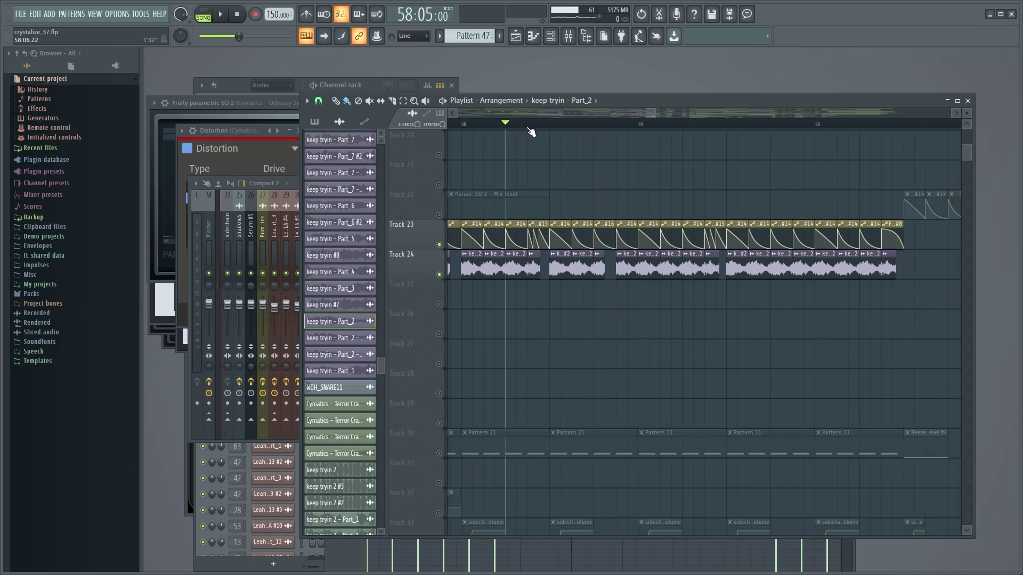
pyautogui.press('space')
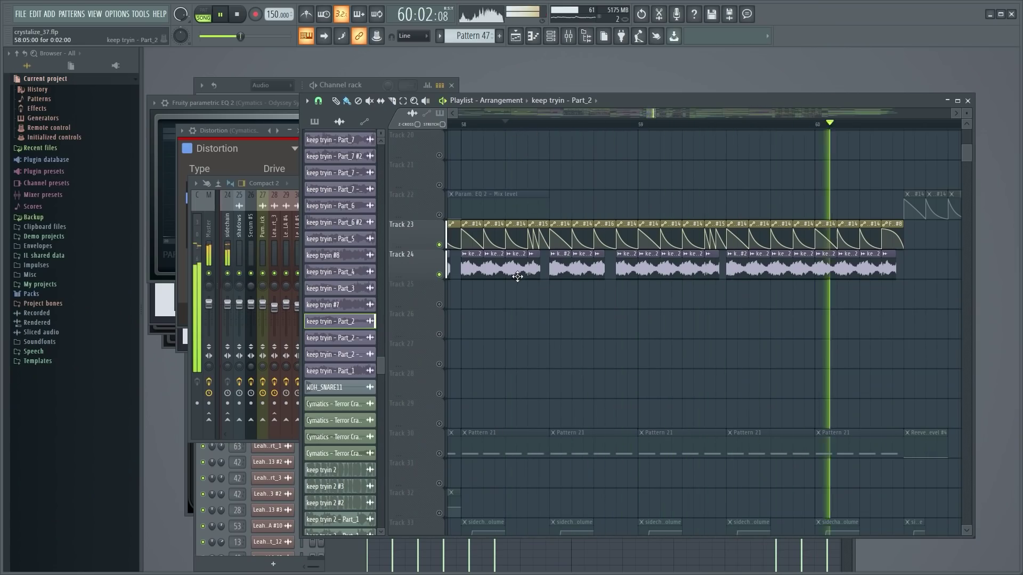
pyautogui.press('space')
# Inspect the frequency shifter automation on Track 44, restore all tracks, and play the full mix from 57:09:00
pyautogui.scroll(-4, 528, 293)
pyautogui.scroll(-7, 537, 311)
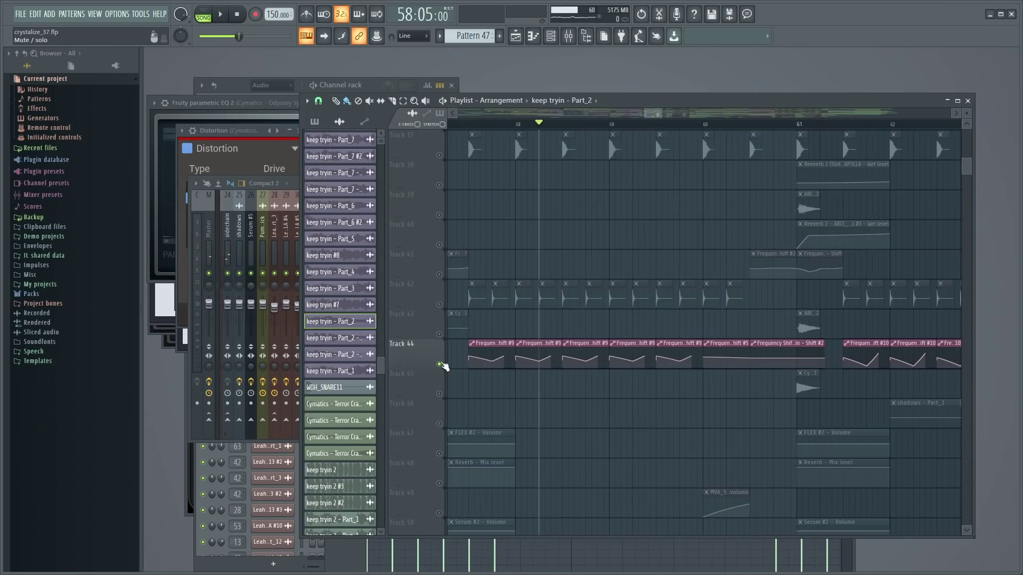
pyautogui.rightClick(440, 364)
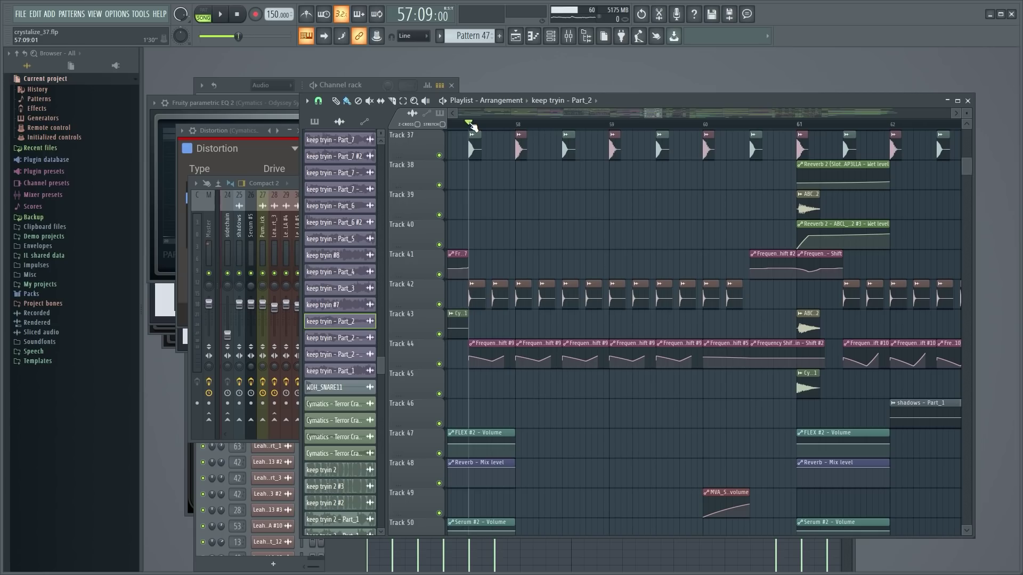
pyautogui.press('space')
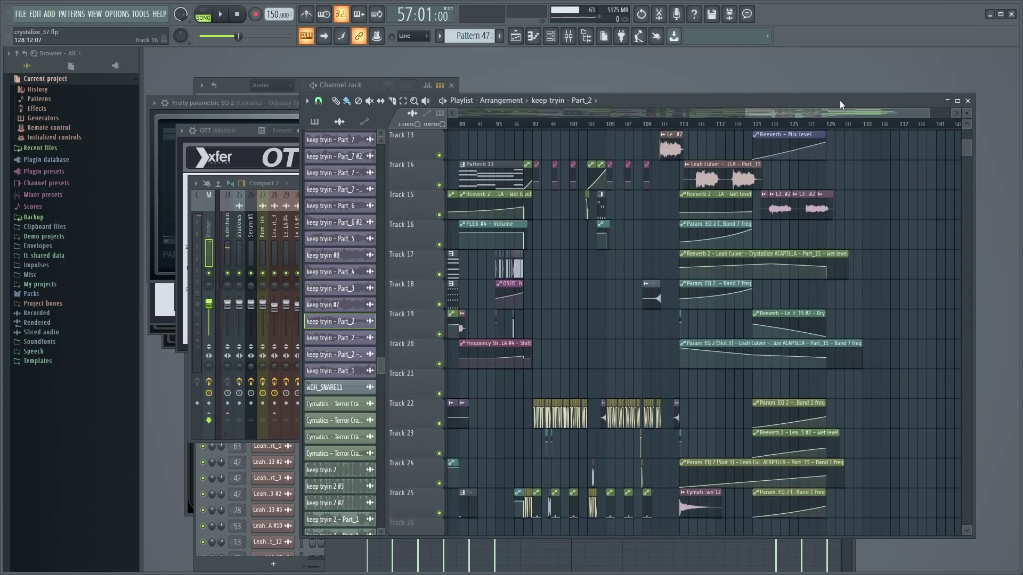
# Show the beginning of the arrangement in the Playlist, from bar 1 and Track 1
pyautogui.moveTo(859, 112); pyautogui.dragTo(213, 139)
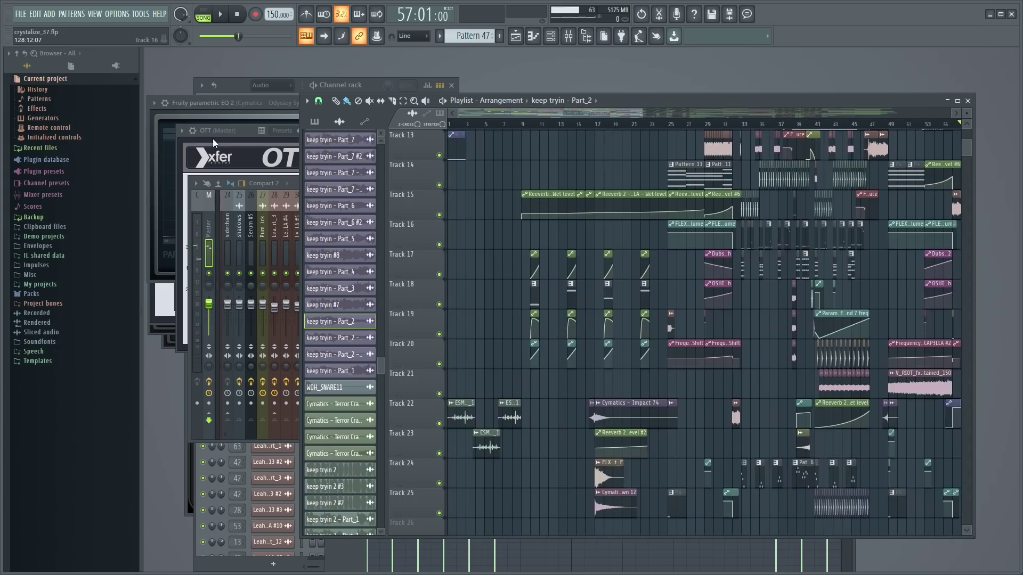
pyautogui.scroll(6, 917, 280)
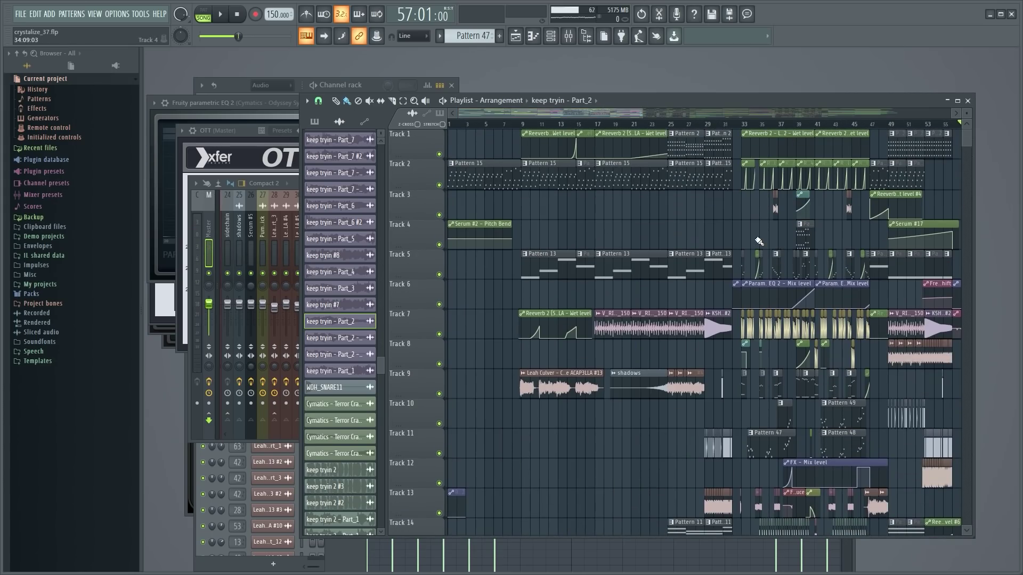